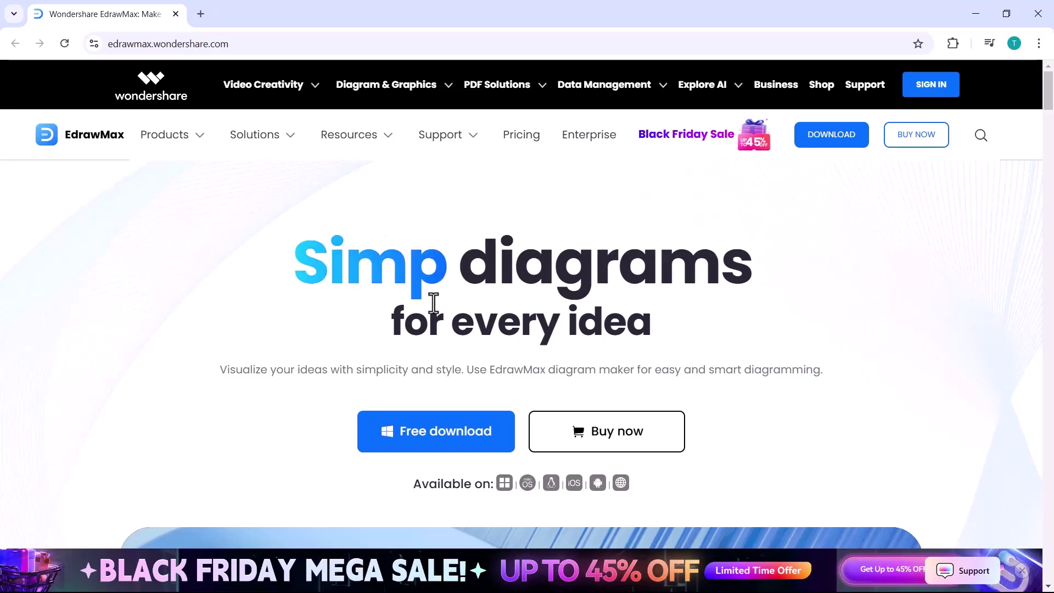
Play the EdrawMax promo video on the home page, then pause it
{"action": "scroll", "coordinate": [433, 302], "scroll_direction": "down", "scroll_amount": 7}
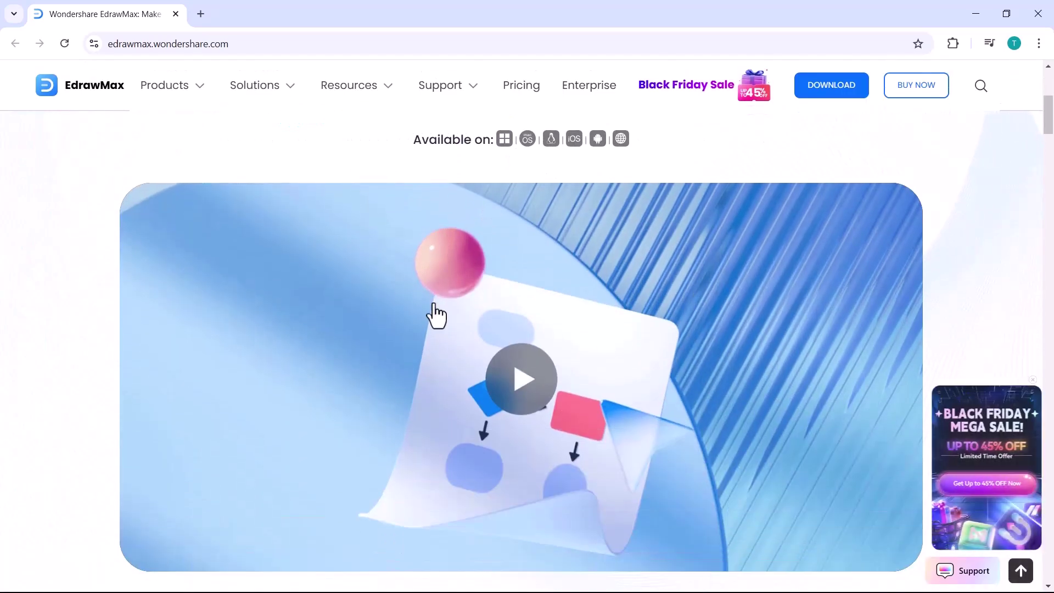
{"action": "left_click", "coordinate": [510, 323]}
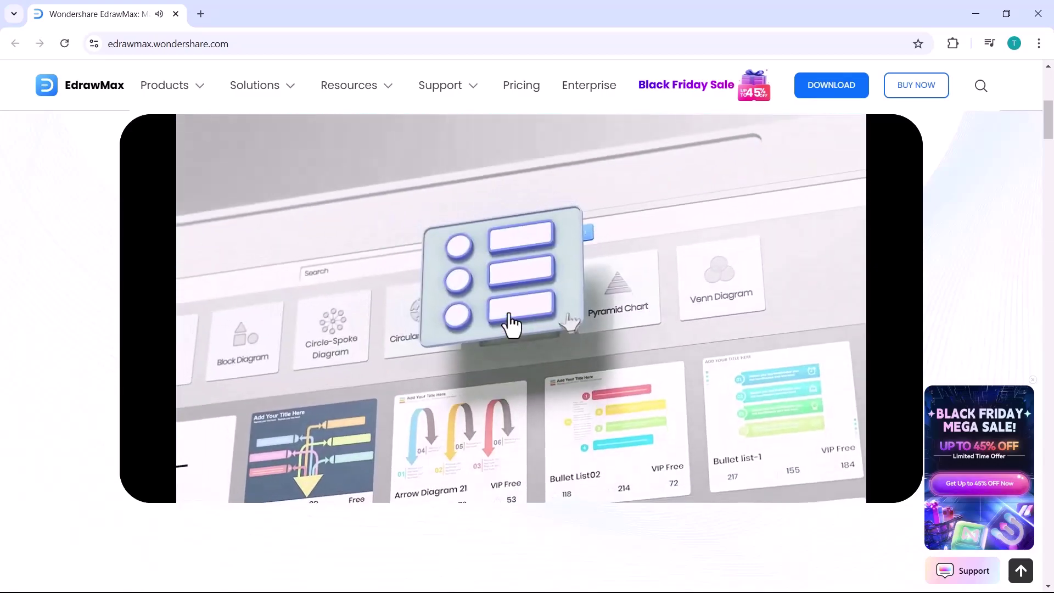
{"action": "left_click", "coordinate": [508, 312]}
Scroll up and down through the home page to look over its sections
{"action": "scroll", "coordinate": [509, 312], "scroll_direction": "down", "scroll_amount": 8}
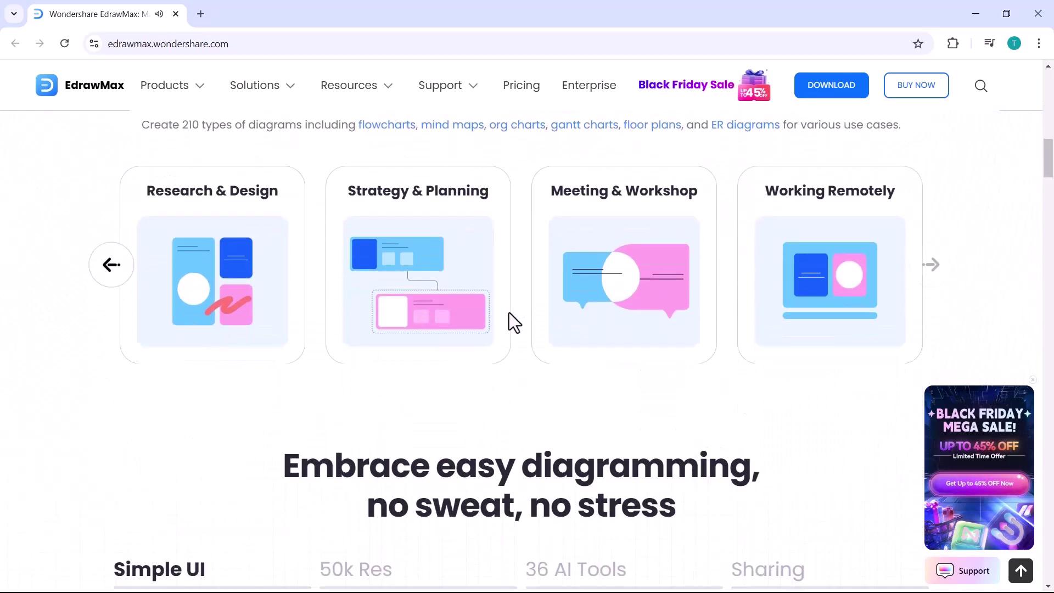
{"action": "scroll", "coordinate": [509, 311], "scroll_direction": "up", "scroll_amount": 2}
{"action": "scroll", "coordinate": [509, 311], "scroll_direction": "down", "scroll_amount": 1}
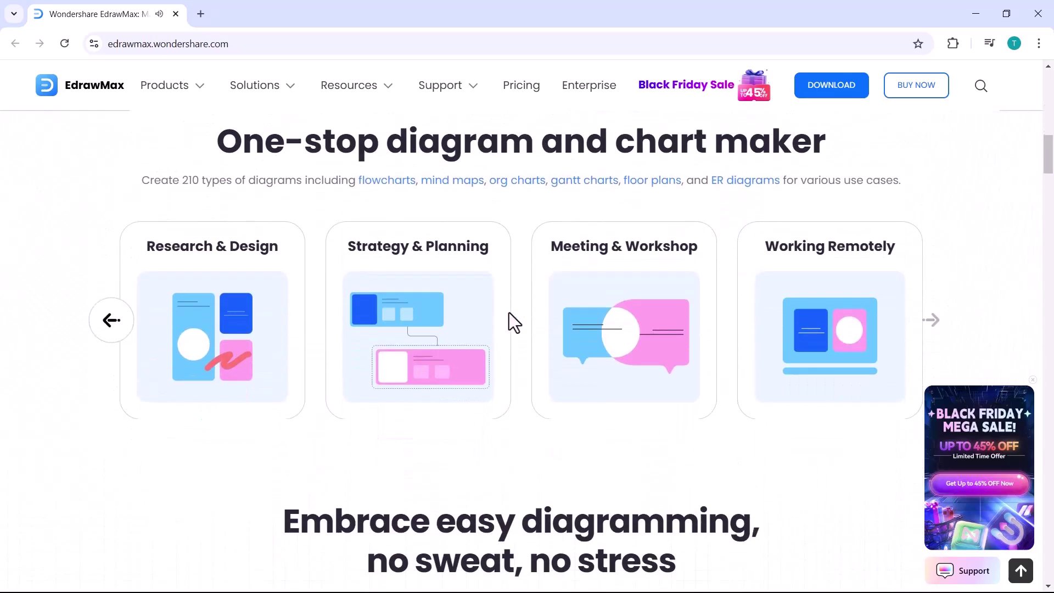
{"action": "scroll", "coordinate": [509, 312], "scroll_direction": "down", "scroll_amount": 7}
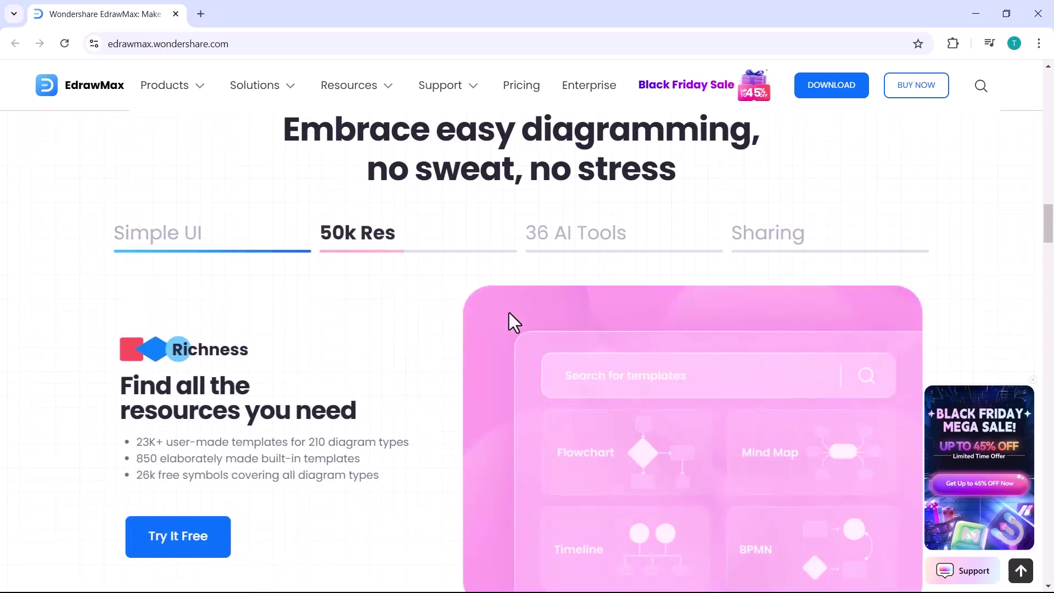
{"action": "scroll", "coordinate": [509, 312], "scroll_direction": "down", "scroll_amount": 3}
{"action": "scroll", "coordinate": [508, 312], "scroll_direction": "down", "scroll_amount": 3}
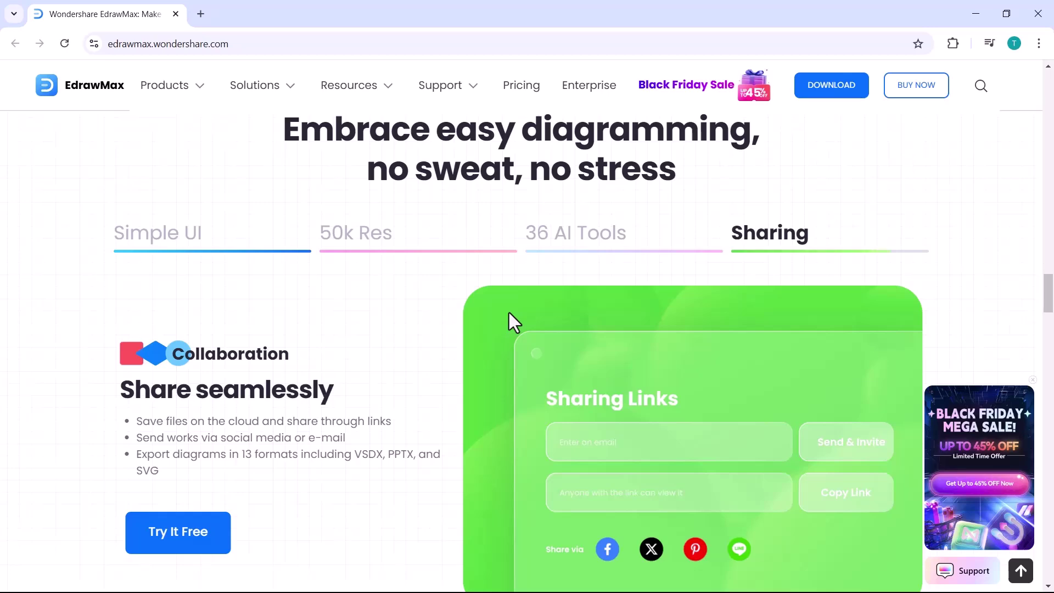
{"action": "scroll", "coordinate": [508, 312], "scroll_direction": "down", "scroll_amount": 2}
{"action": "scroll", "coordinate": [509, 312], "scroll_direction": "down", "scroll_amount": 3}
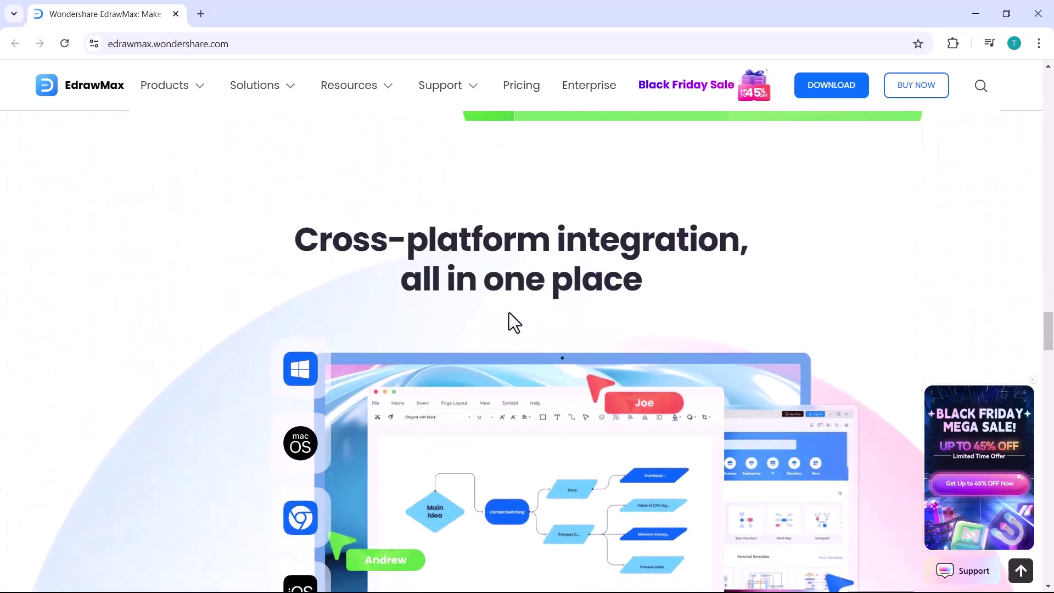
{"action": "scroll", "coordinate": [509, 313], "scroll_direction": "down", "scroll_amount": 15}
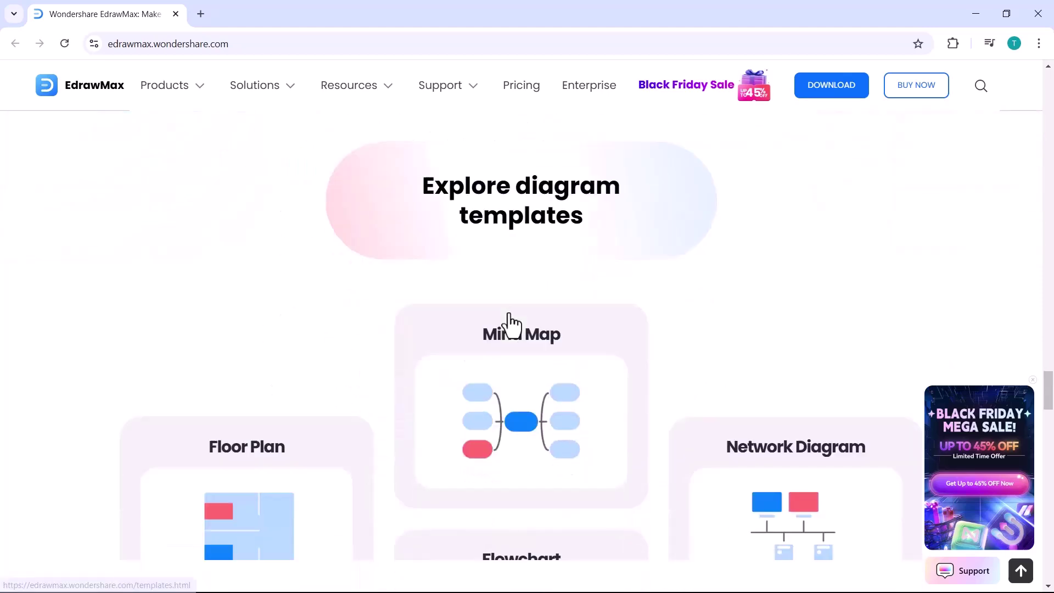
{"action": "scroll", "coordinate": [509, 312], "scroll_direction": "down", "scroll_amount": 10}
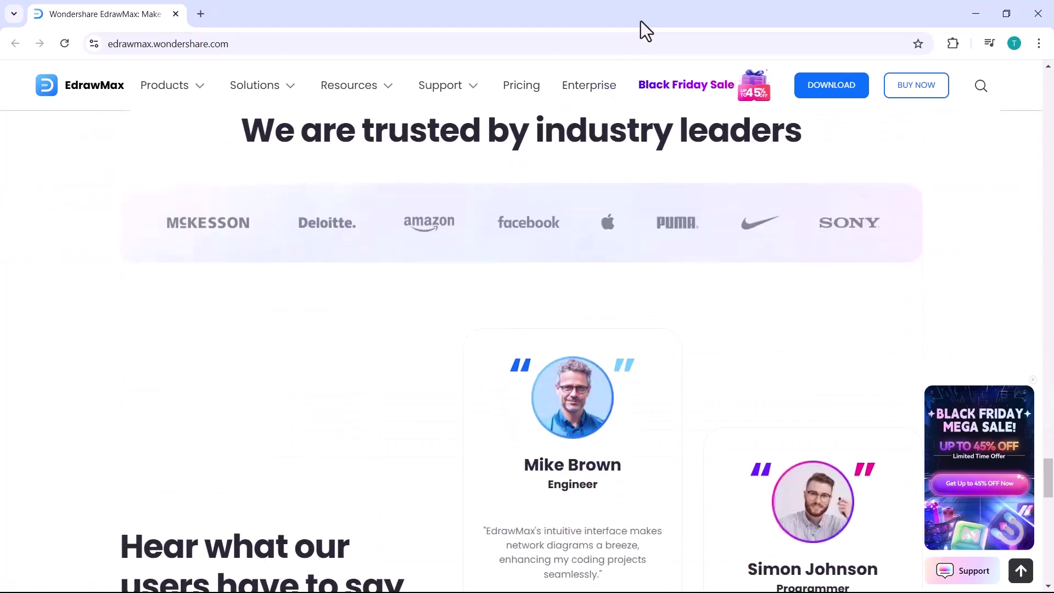
{"action": "scroll", "coordinate": [640, 184], "scroll_direction": "up", "scroll_amount": 20}
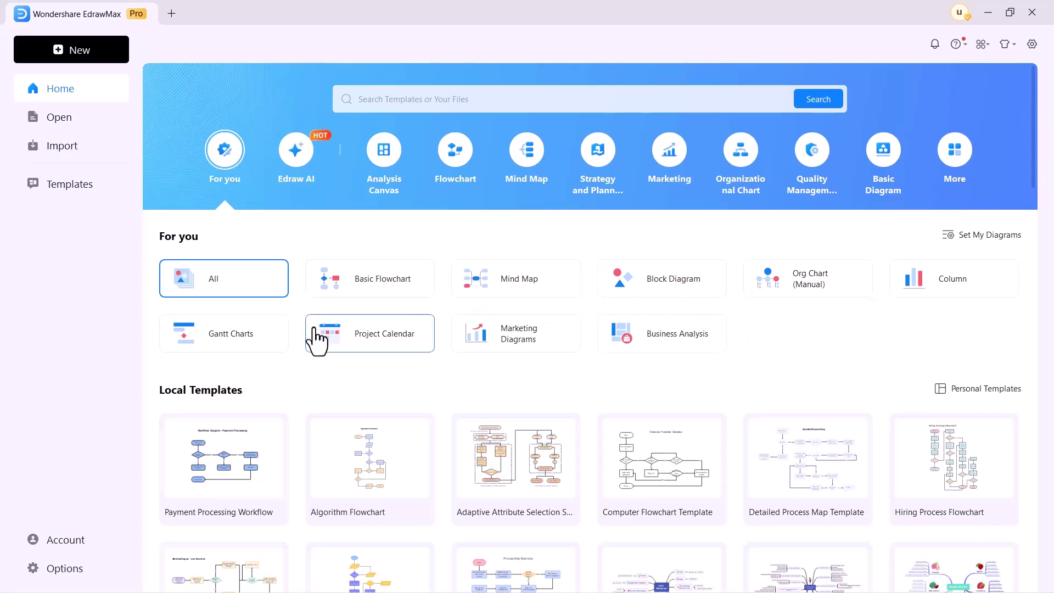
{"action": "scroll", "coordinate": [398, 376], "scroll_direction": "down", "scroll_amount": 1}
{"action": "scroll", "coordinate": [398, 376], "scroll_direction": "down", "scroll_amount": 3}
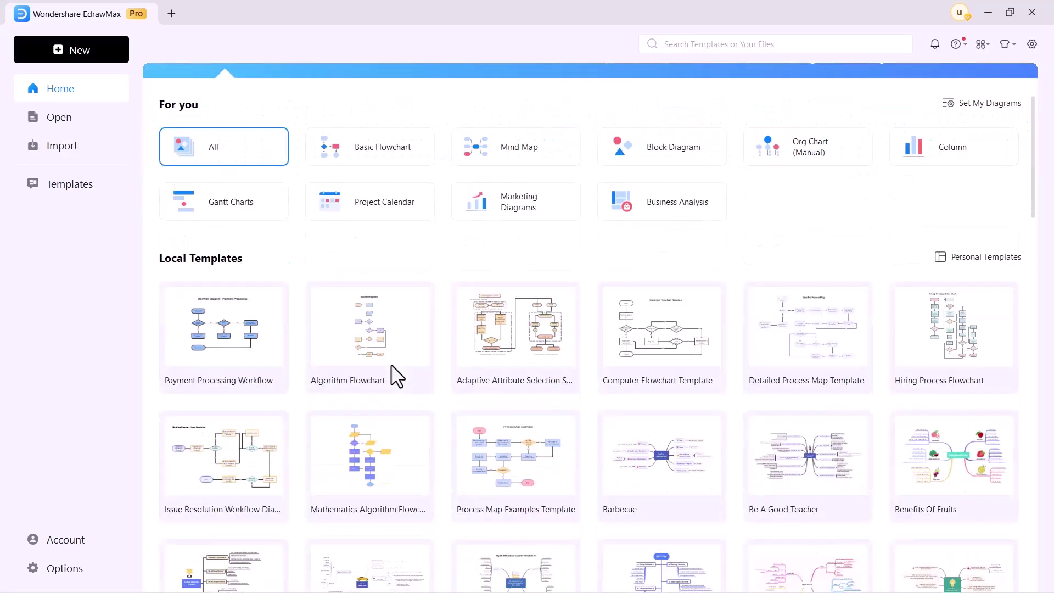
{"action": "scroll", "coordinate": [398, 376], "scroll_direction": "down", "scroll_amount": 3}
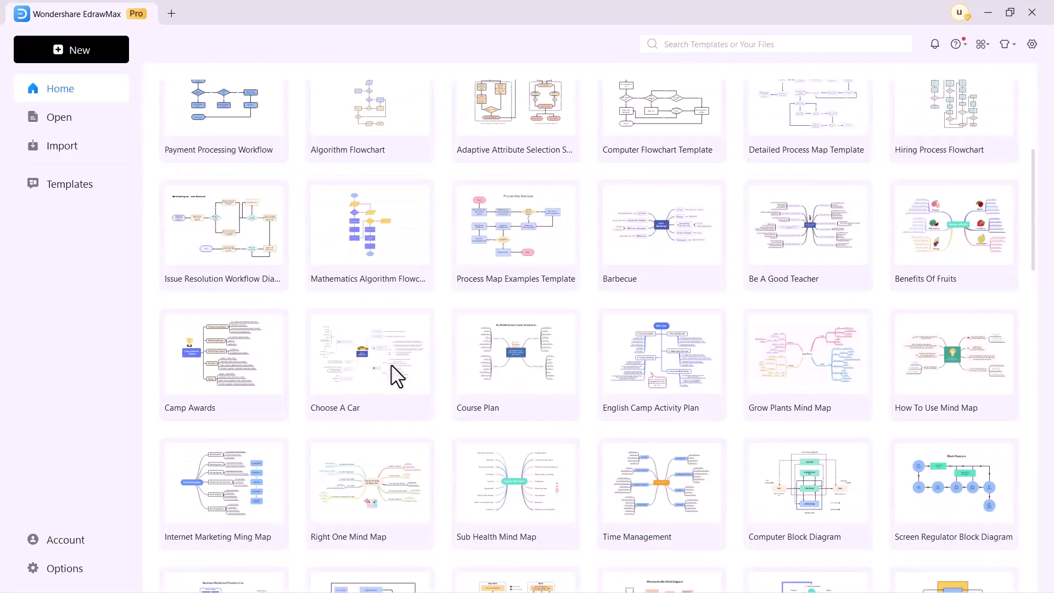
{"action": "scroll", "coordinate": [398, 376], "scroll_direction": "down", "scroll_amount": 3}
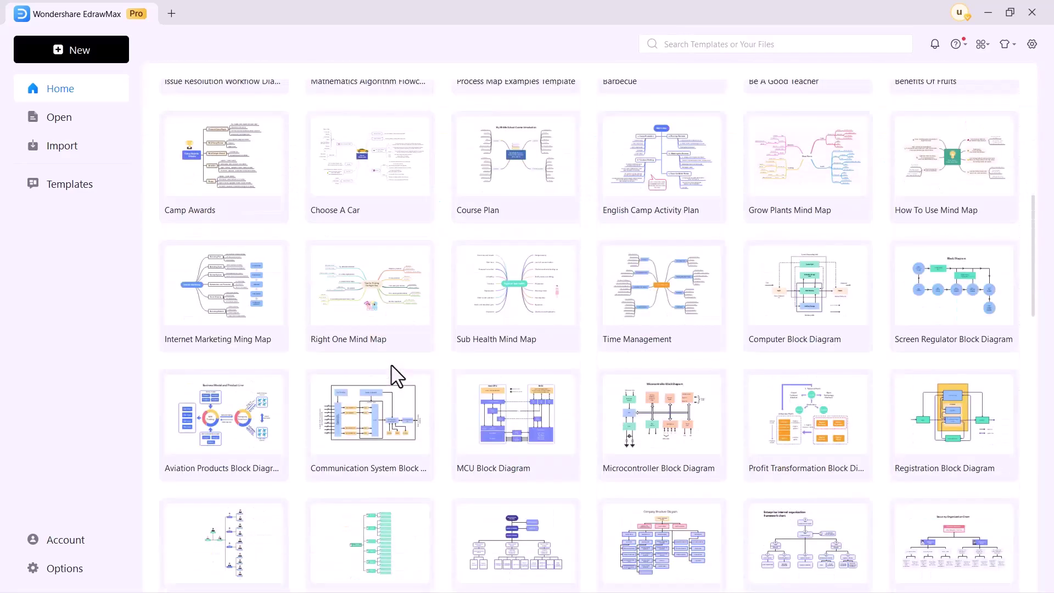
{"action": "scroll", "coordinate": [398, 376], "scroll_direction": "down", "scroll_amount": 3}
{"action": "scroll", "coordinate": [392, 366], "scroll_direction": "down", "scroll_amount": 5}
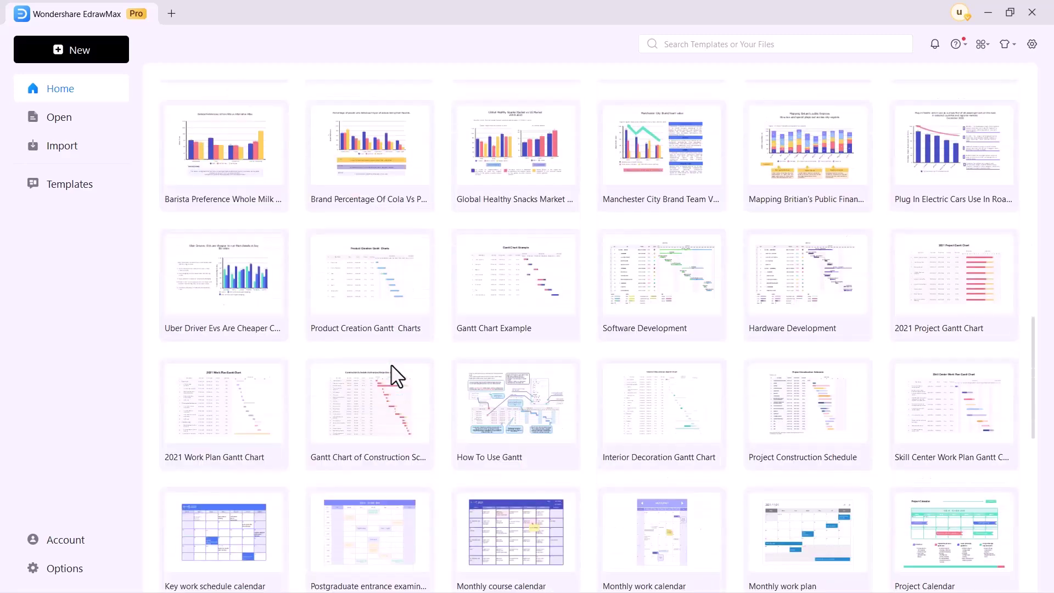
{"action": "scroll", "coordinate": [392, 366], "scroll_direction": "up", "scroll_amount": 8}
{"action": "scroll", "coordinate": [398, 379], "scroll_direction": "up", "scroll_amount": 7}
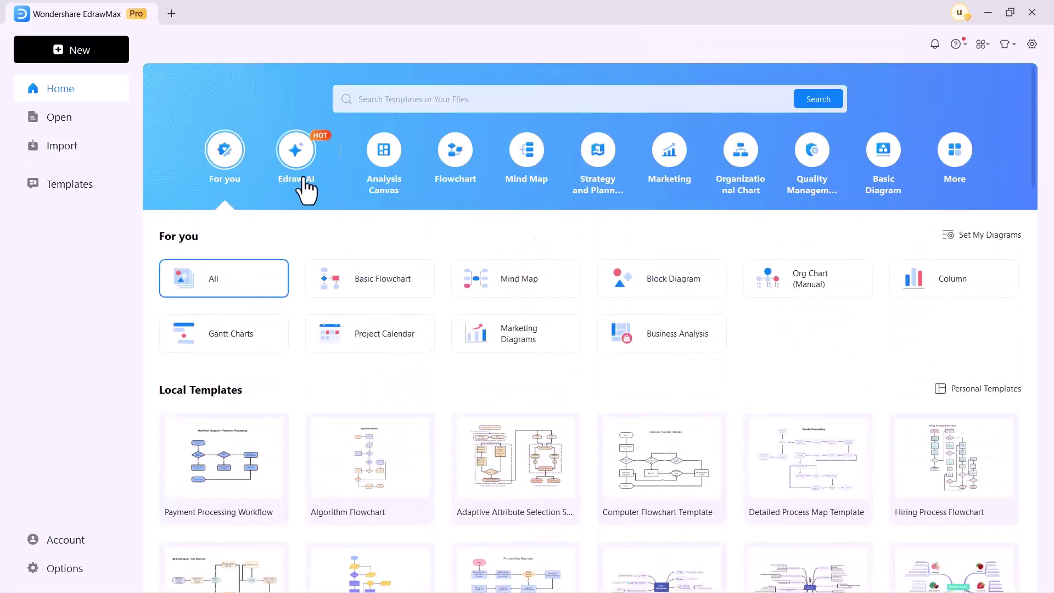
Step through Edraw AI, Analysis Canvas, Flowchart, Mind Map, Strategy and Planning, Marketing, then Basic Diagram
{"action": "left_click", "coordinate": [303, 175]}
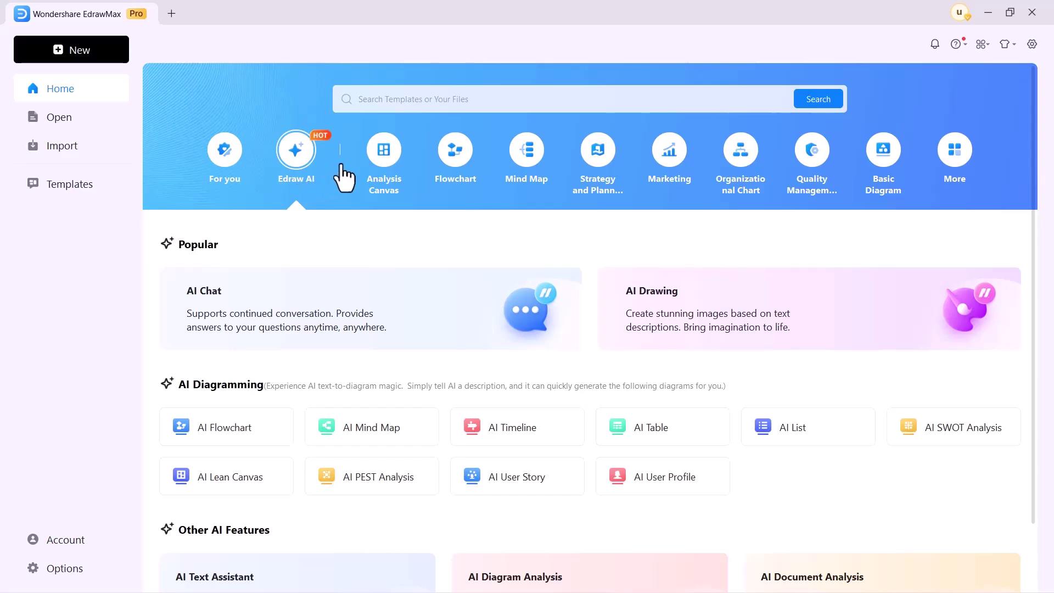
{"action": "left_click", "coordinate": [368, 160]}
{"action": "scroll", "coordinate": [365, 165], "scroll_direction": "down", "scroll_amount": 2}
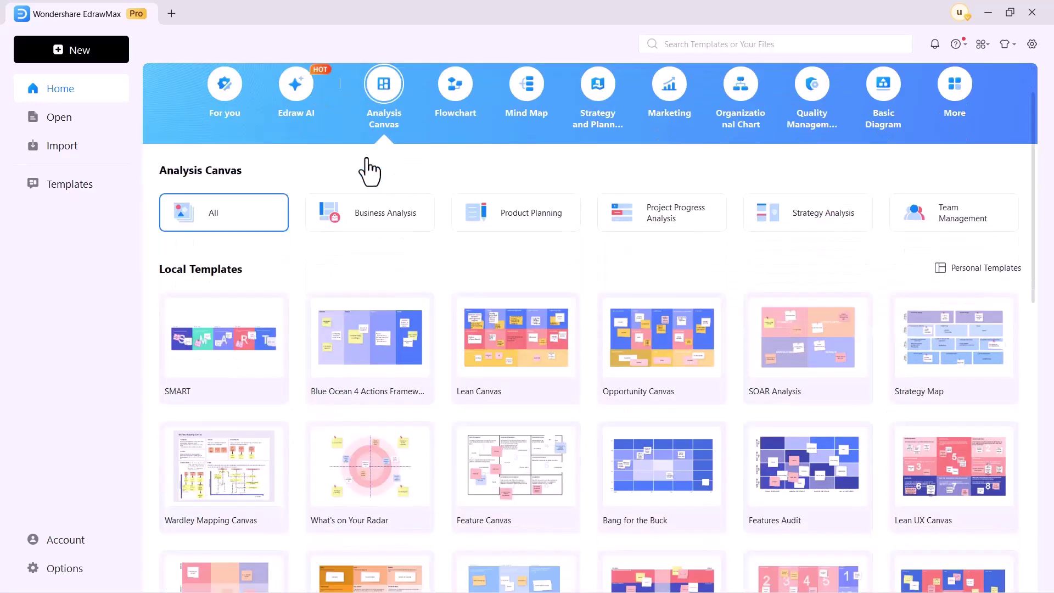
{"action": "scroll", "coordinate": [364, 165], "scroll_direction": "up", "scroll_amount": 2}
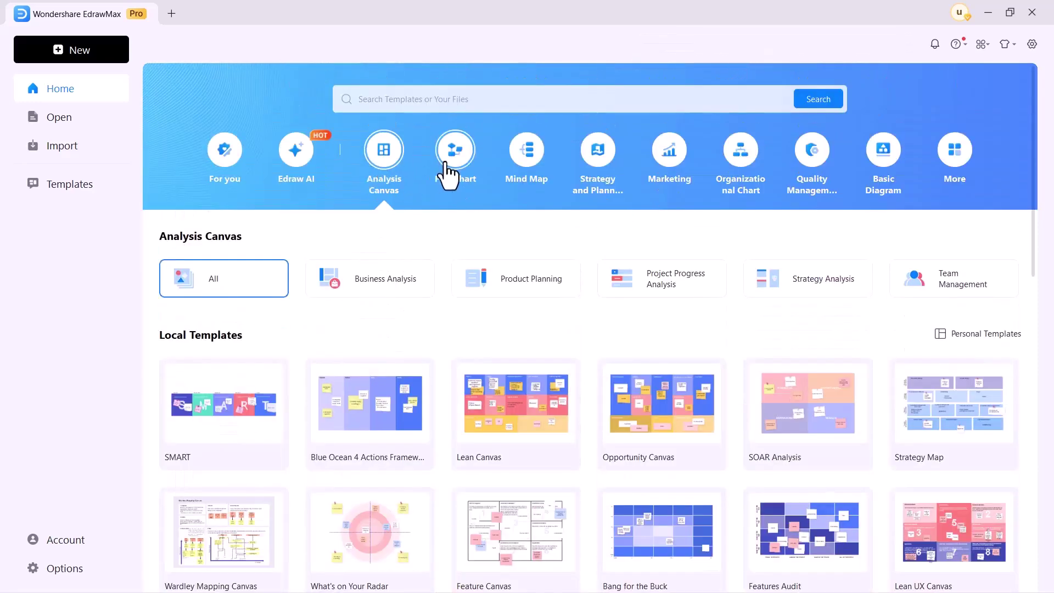
{"action": "left_click", "coordinate": [449, 175]}
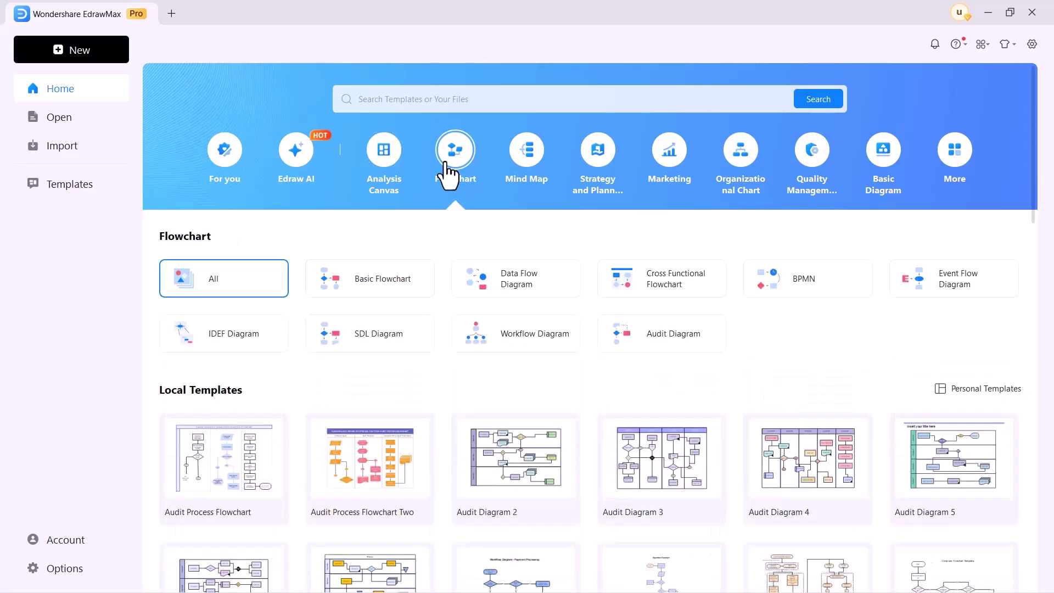
{"action": "left_click", "coordinate": [522, 161]}
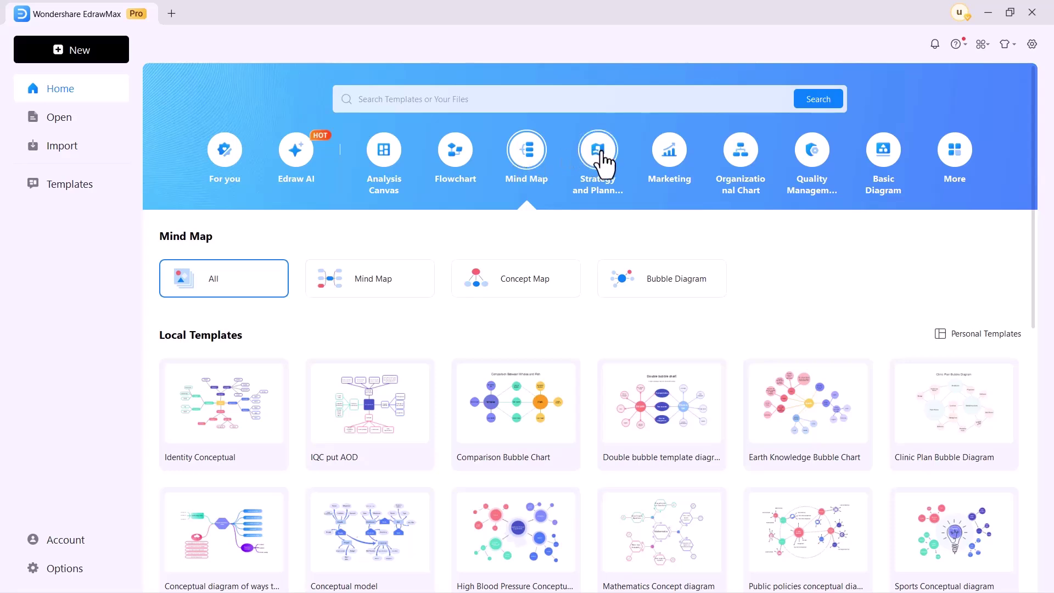
{"action": "left_click", "coordinate": [604, 163]}
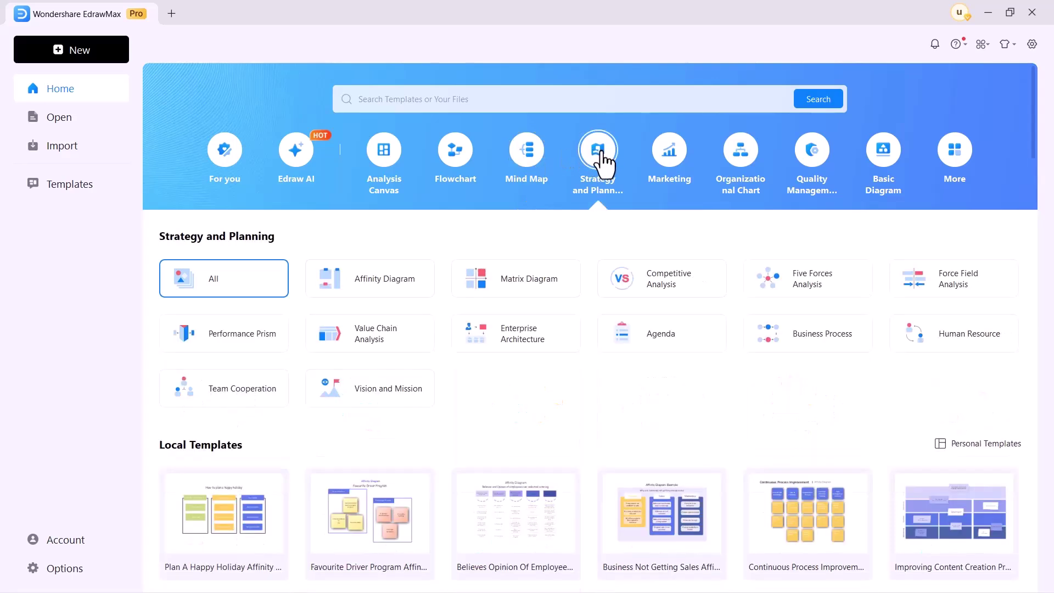
{"action": "left_click", "coordinate": [664, 165]}
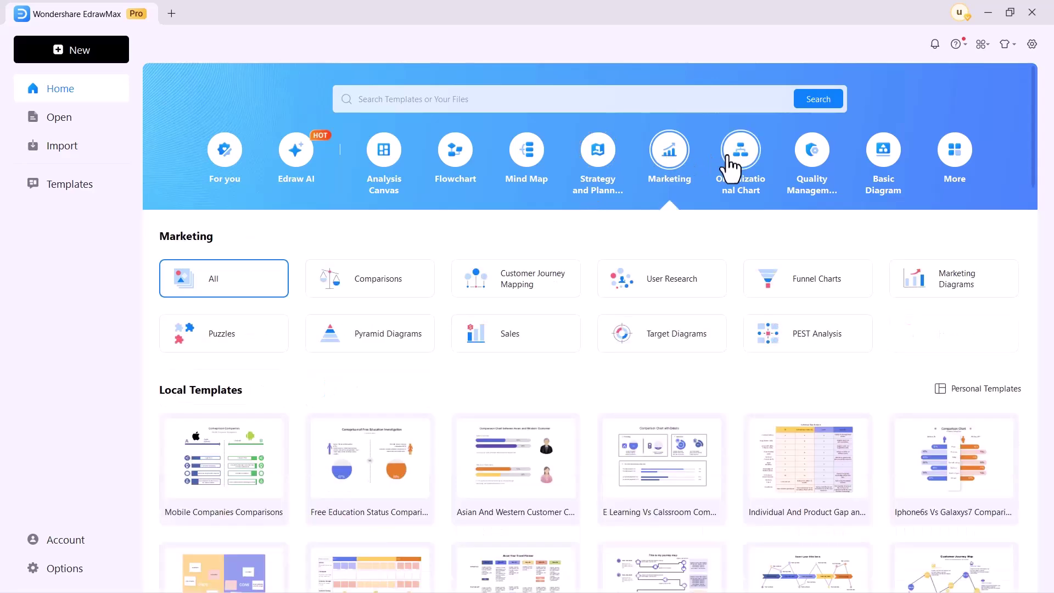
{"action": "left_click", "coordinate": [881, 161]}
Switch the gallery to the Software Development category with All diagram types selected
{"action": "left_click", "coordinate": [979, 163]}
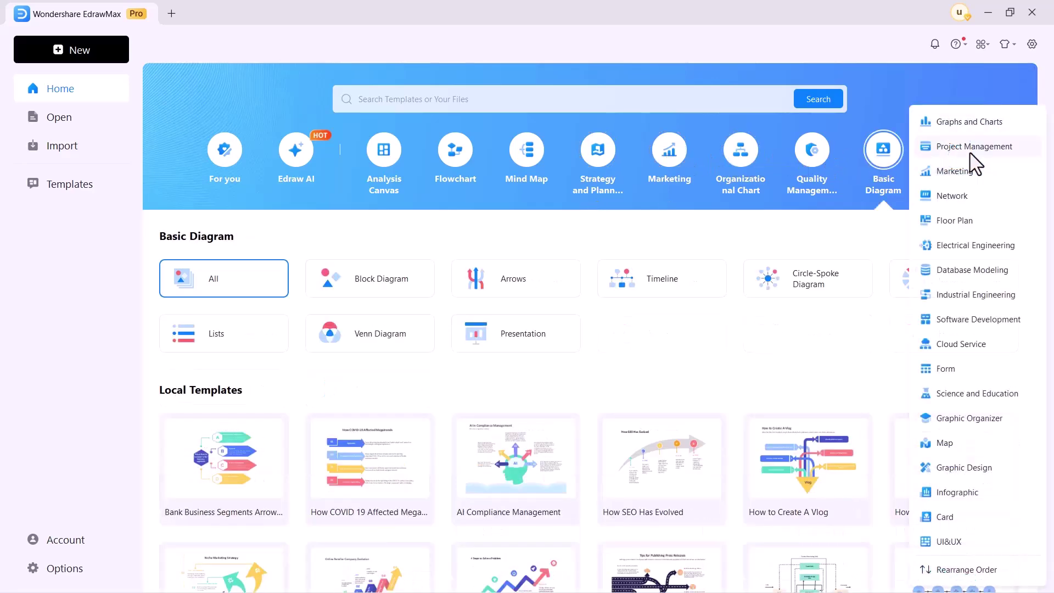
{"action": "left_click", "coordinate": [992, 322]}
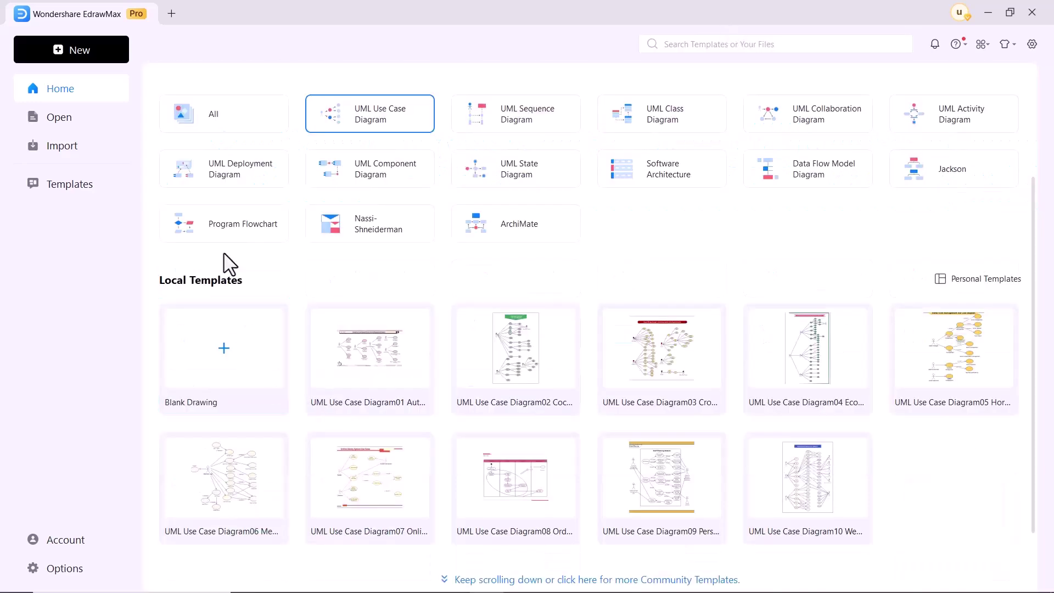
{"action": "scroll", "coordinate": [451, 200], "scroll_direction": "up", "scroll_amount": 1}
{"action": "scroll", "coordinate": [188, 224], "scroll_direction": "up", "scroll_amount": 1}
{"action": "left_click", "coordinate": [214, 188]}
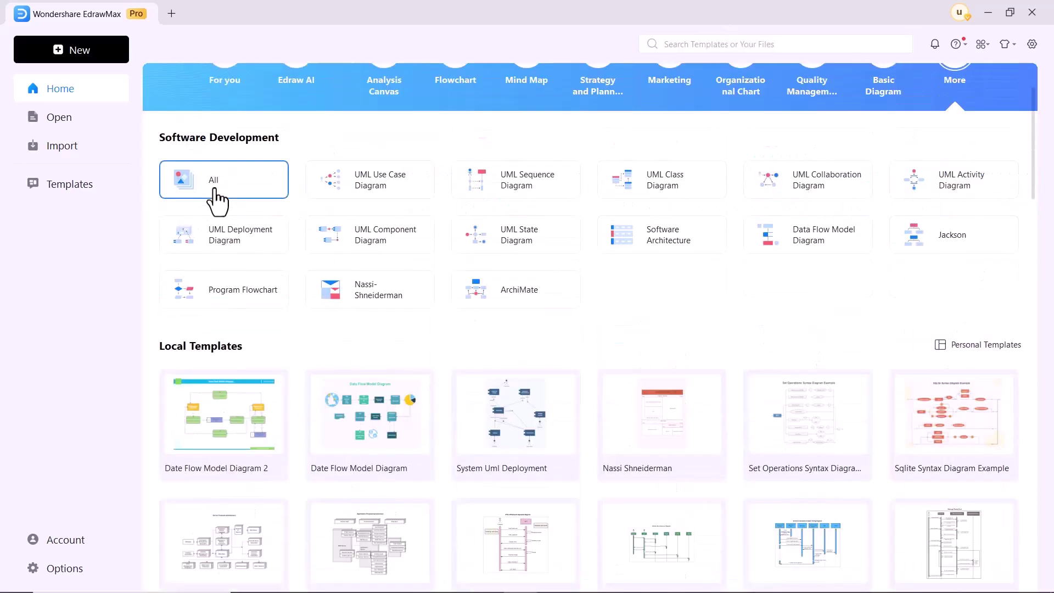
Scroll through the Software Development local templates
{"action": "scroll", "coordinate": [362, 358], "scroll_direction": "down", "scroll_amount": 1}
{"action": "scroll", "coordinate": [362, 360], "scroll_direction": "down", "scroll_amount": 3}
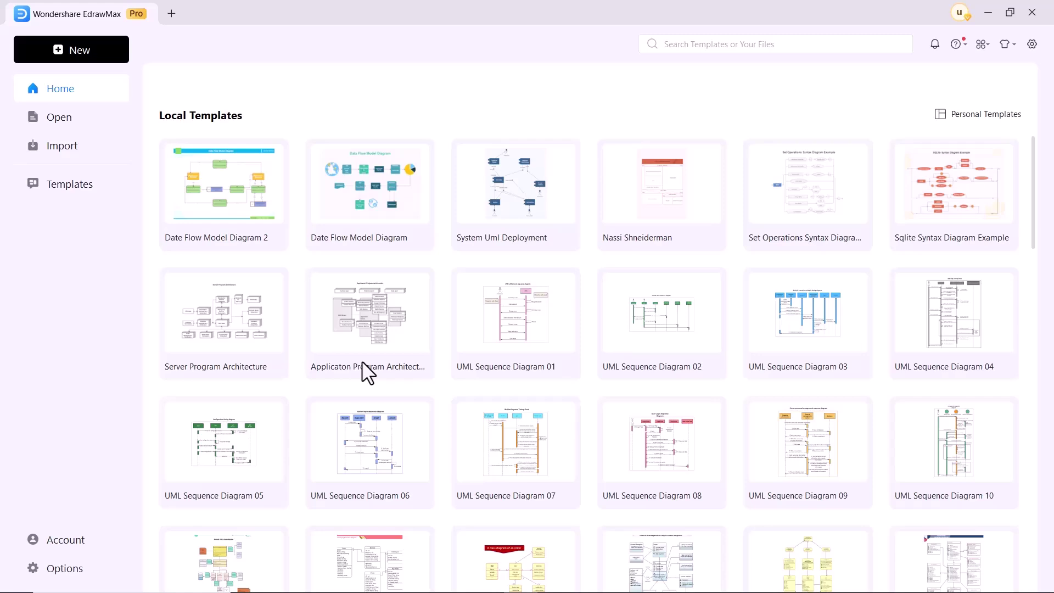
{"action": "scroll", "coordinate": [362, 373], "scroll_direction": "down", "scroll_amount": 4}
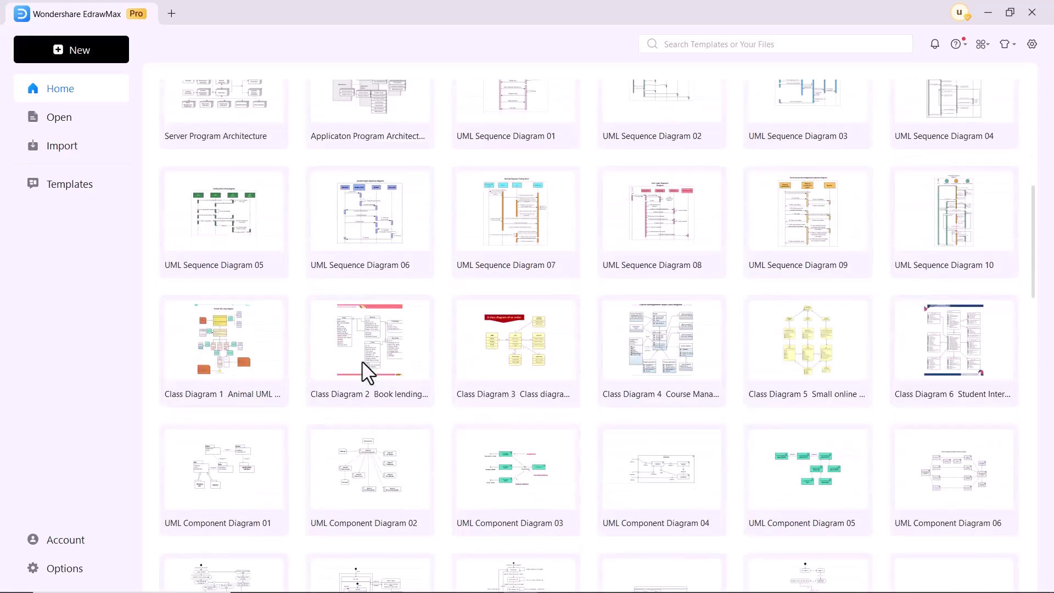
{"action": "scroll", "coordinate": [362, 373], "scroll_direction": "down", "scroll_amount": 2}
{"action": "scroll", "coordinate": [362, 363], "scroll_direction": "down", "scroll_amount": 4}
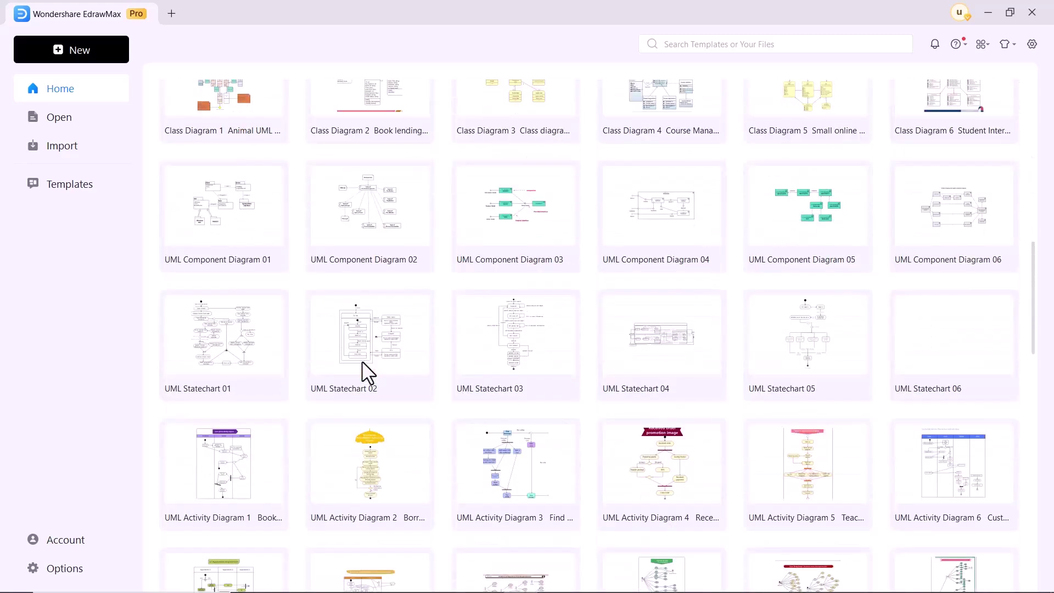
{"action": "scroll", "coordinate": [363, 366], "scroll_direction": "up", "scroll_amount": 10}
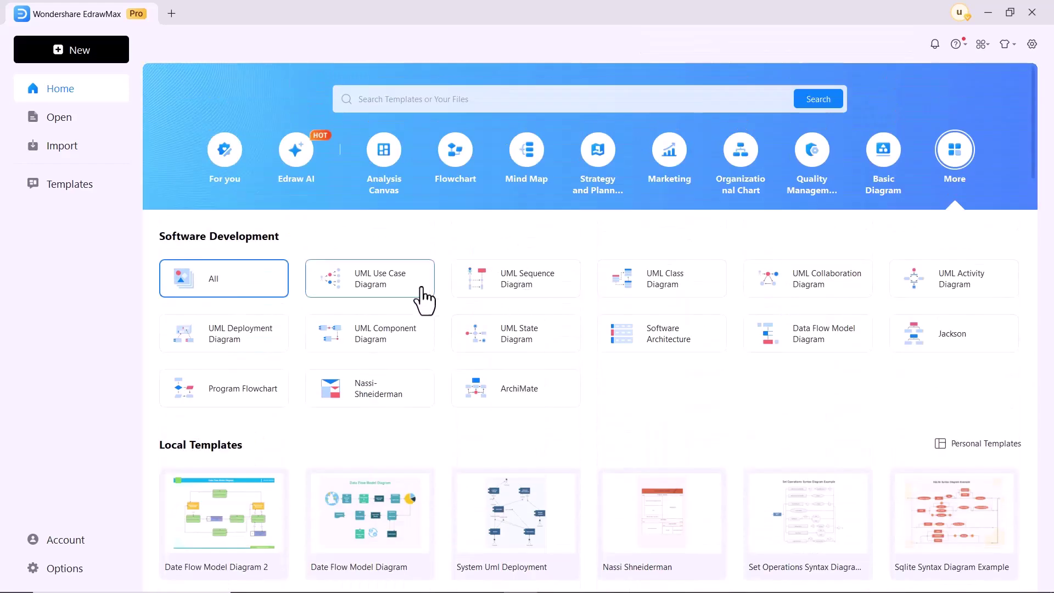
Preview UML Use Case, Sequence, Collaboration and Activity templates, then open UML Activity Diagram 4
{"action": "left_click", "coordinate": [401, 301]}
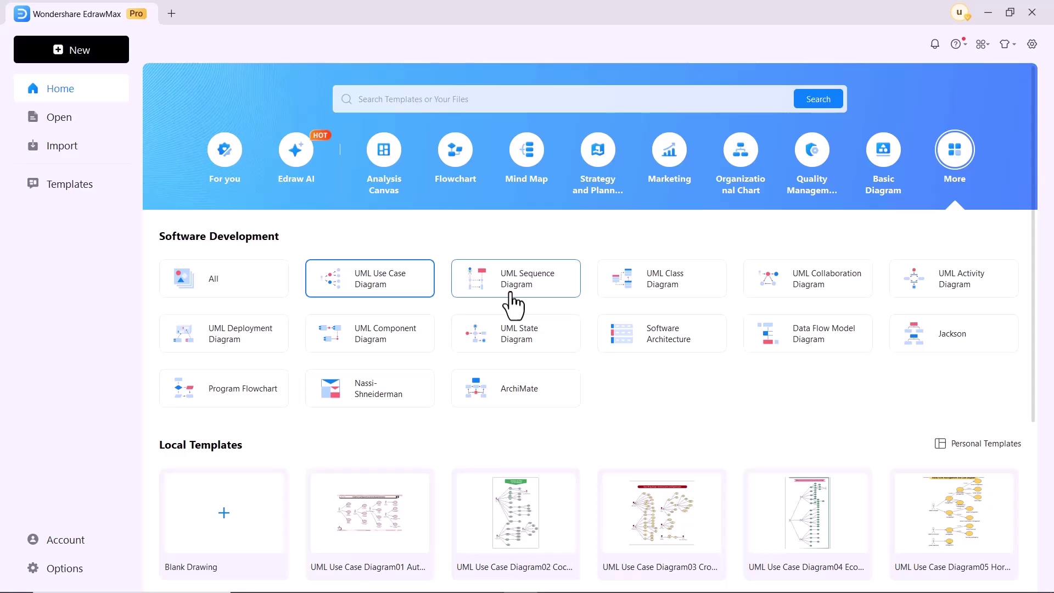
{"action": "left_click", "coordinate": [509, 302]}
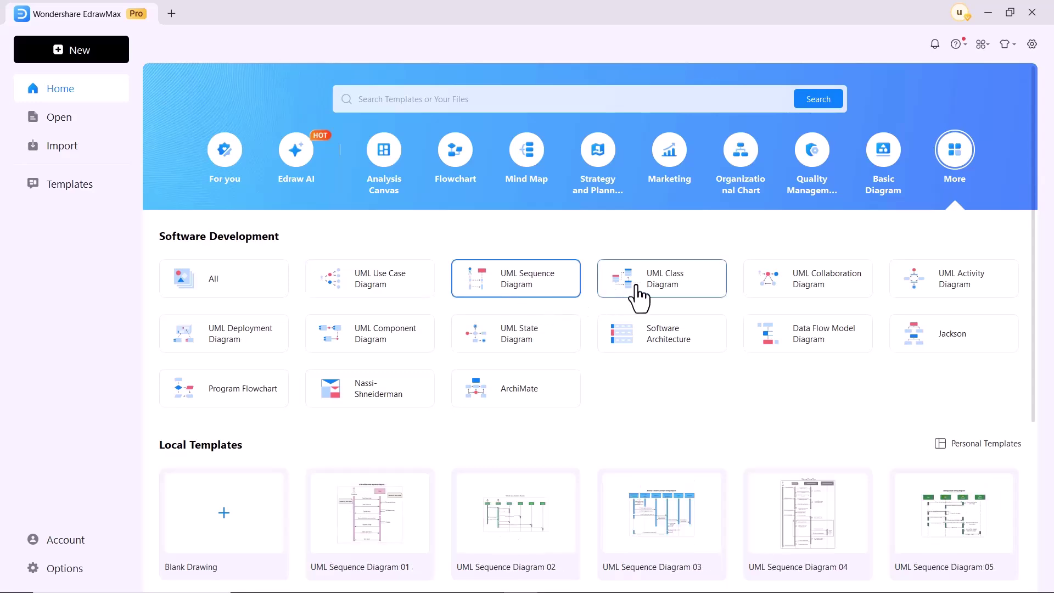
{"action": "scroll", "coordinate": [638, 298], "scroll_direction": "down", "scroll_amount": 3}
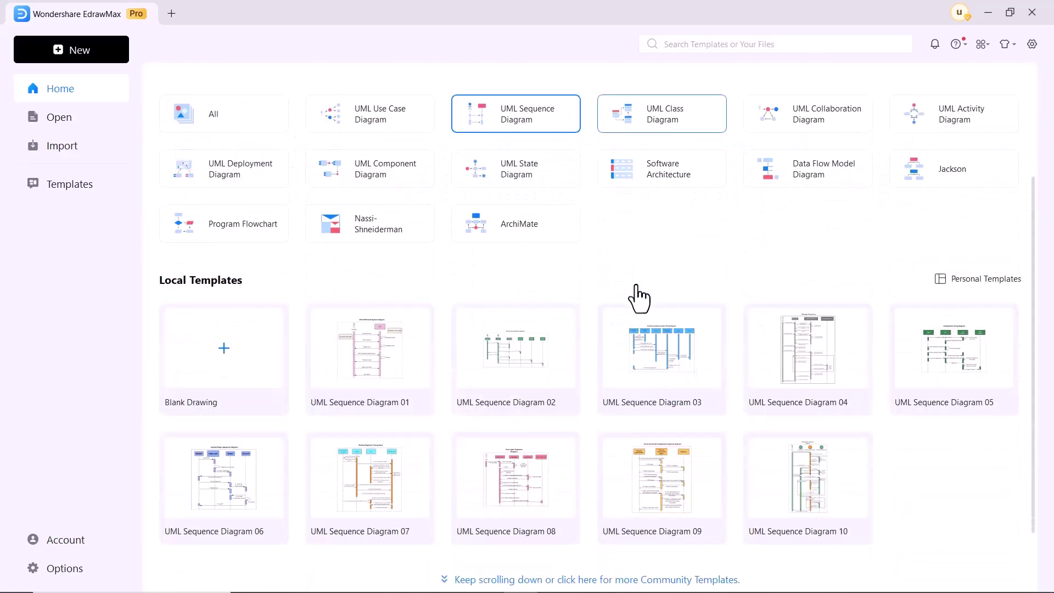
{"action": "scroll", "coordinate": [639, 298], "scroll_direction": "up", "scroll_amount": 3}
{"action": "left_click", "coordinate": [791, 247]}
{"action": "scroll", "coordinate": [780, 283], "scroll_direction": "down", "scroll_amount": 2}
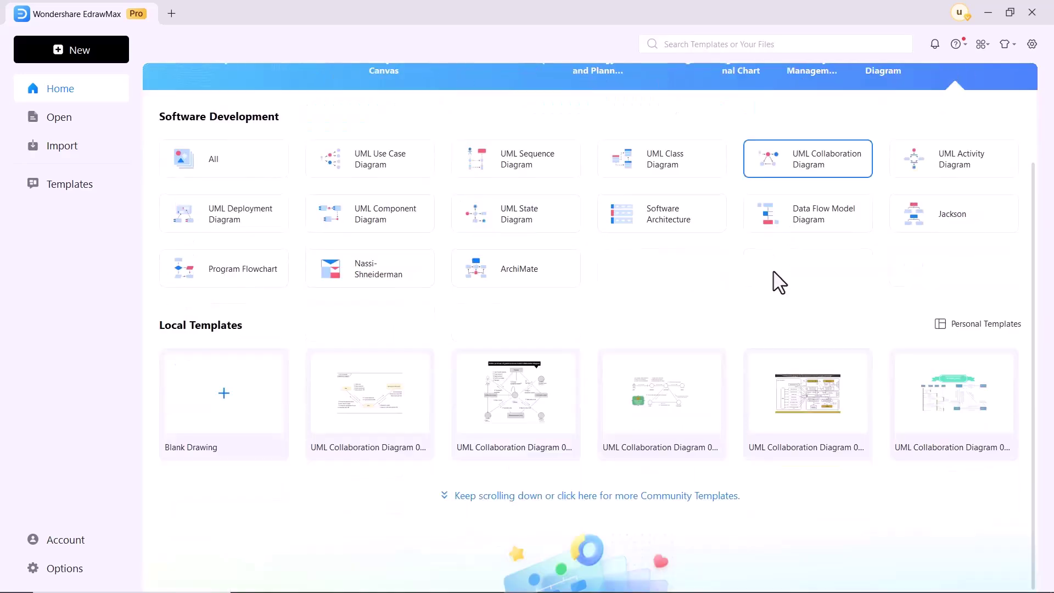
{"action": "left_click", "coordinate": [916, 167]}
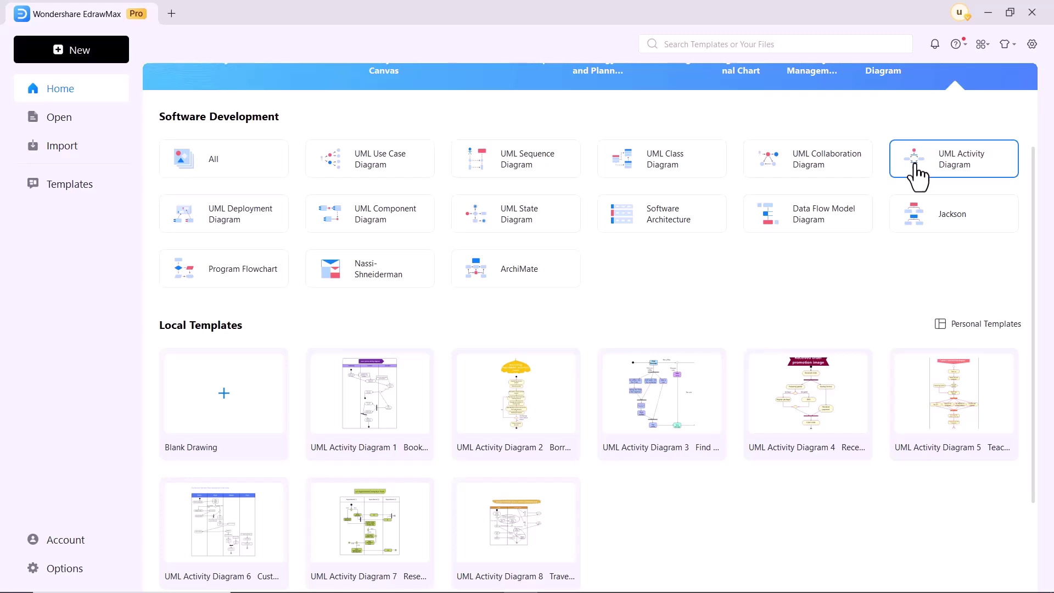
{"action": "left_click", "coordinate": [814, 426]}
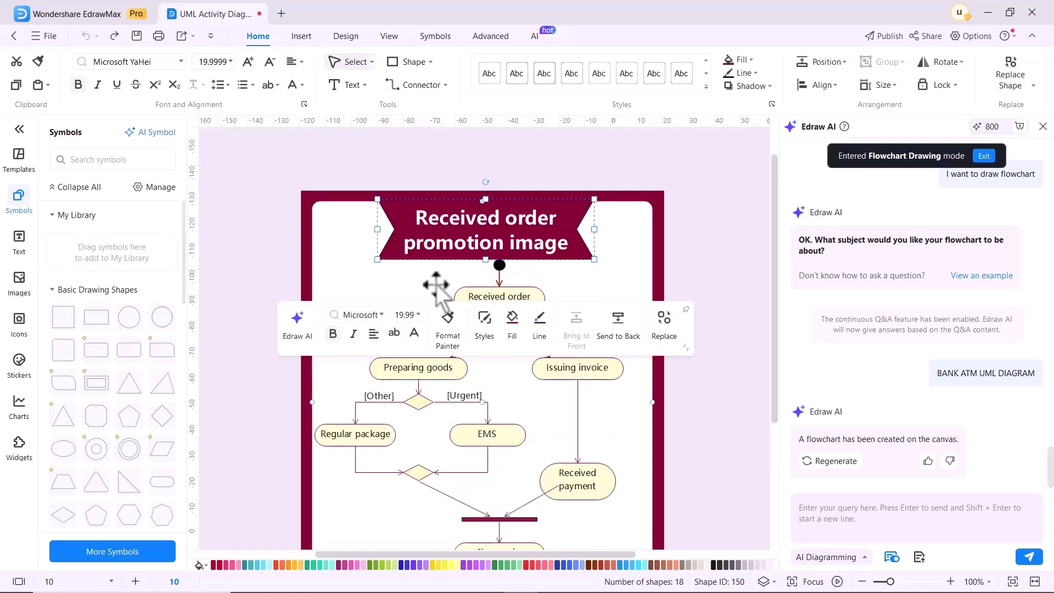
Fill the 'Received order promotion image' banner green, after first trying yellow-orange
{"action": "left_click", "coordinate": [297, 325]}
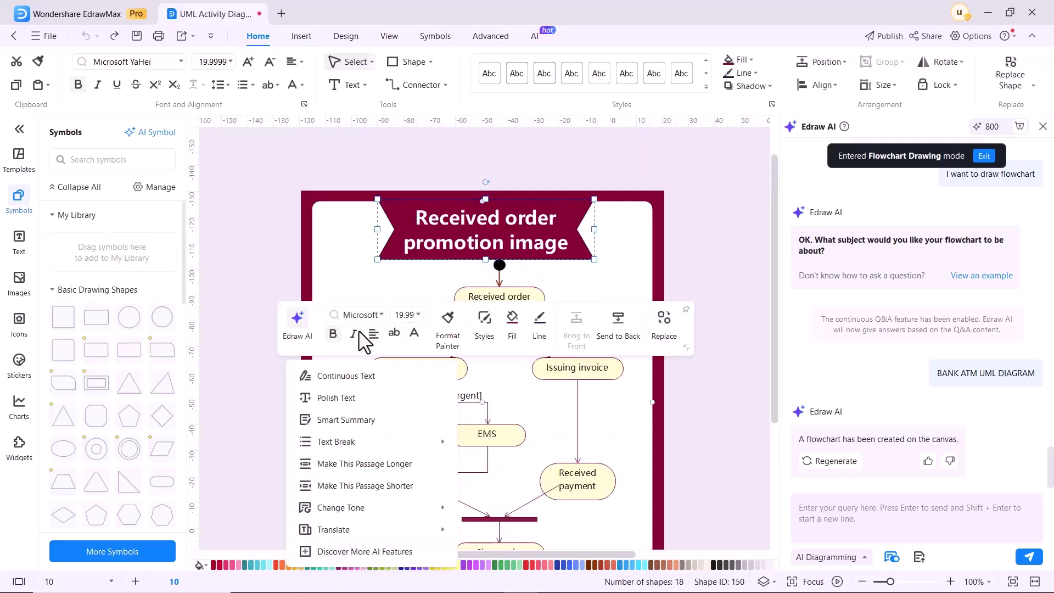
{"action": "left_click", "coordinate": [512, 323]}
{"action": "left_click", "coordinate": [547, 204]}
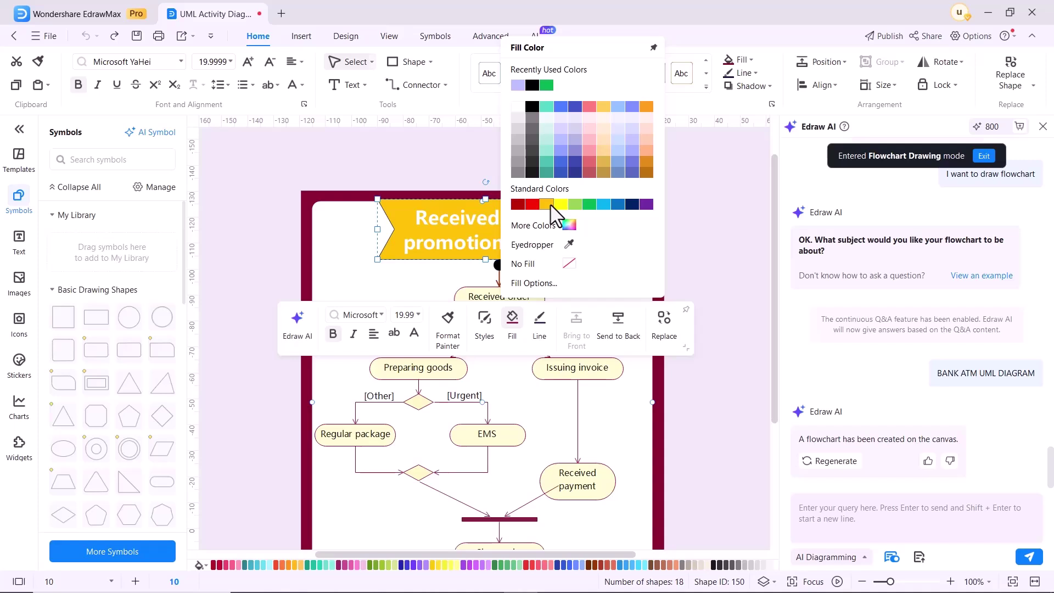
{"action": "left_click", "coordinate": [588, 204]}
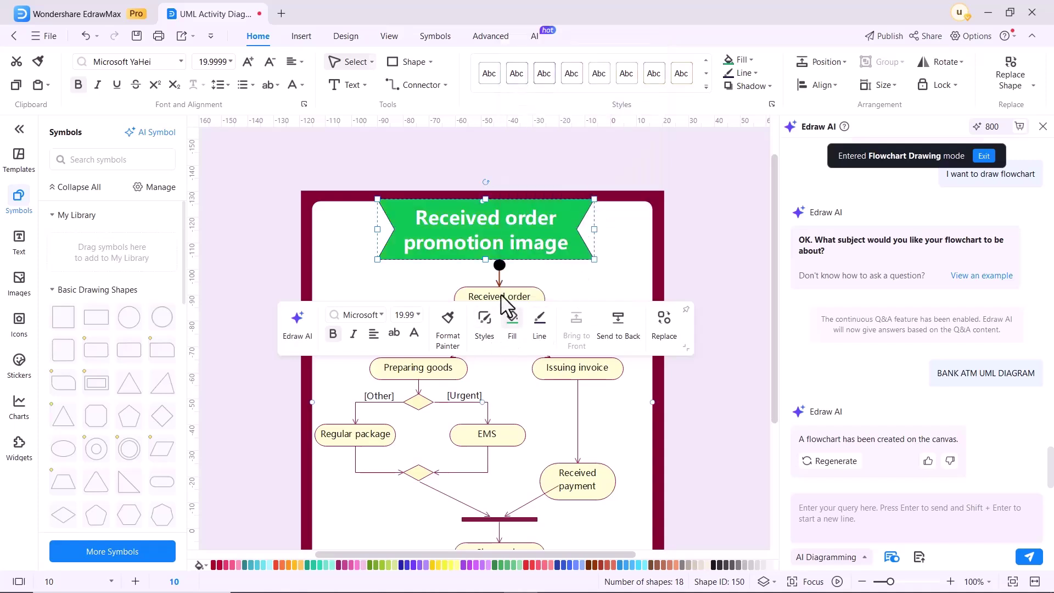
Undo the green fill, look through the Edraw AI text options, then redo the green fill
{"action": "key", "text": "ctrl+z"}
{"action": "key", "text": "ctrl+z"}
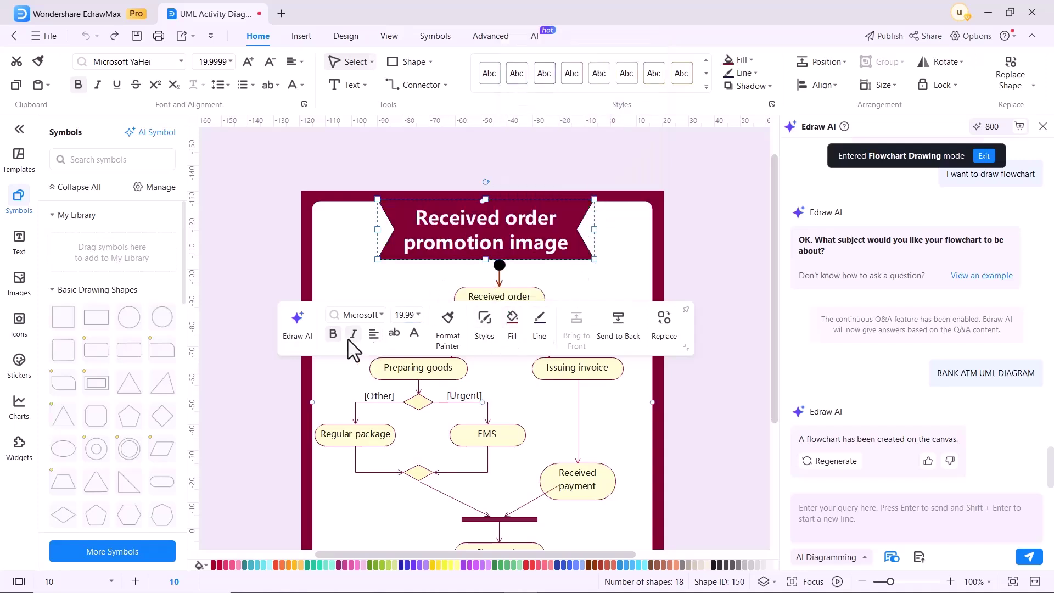
{"action": "left_click", "coordinate": [300, 326]}
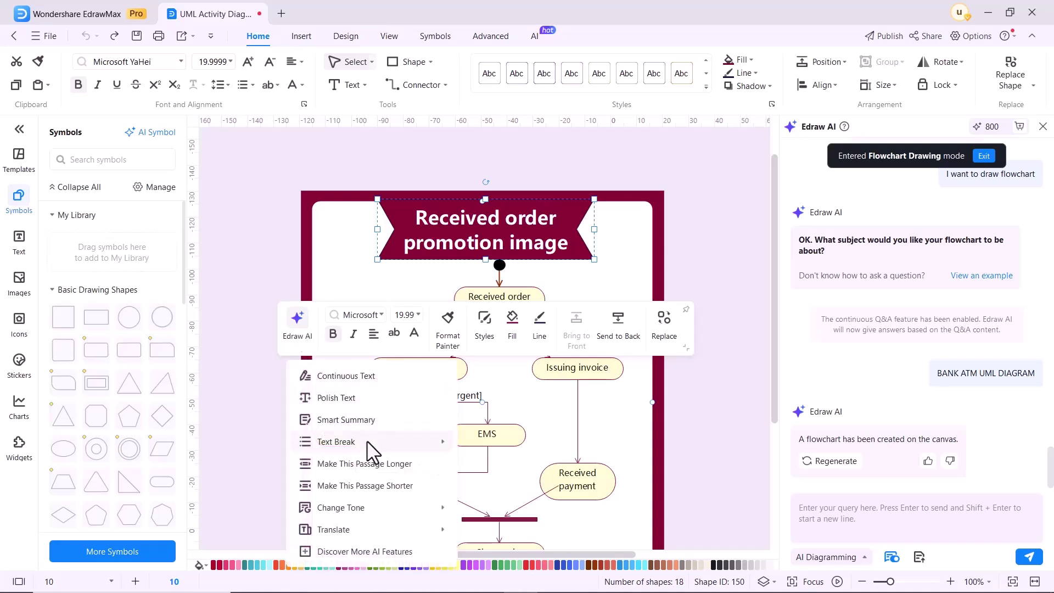
{"action": "mouse_move", "coordinate": [367, 443]}
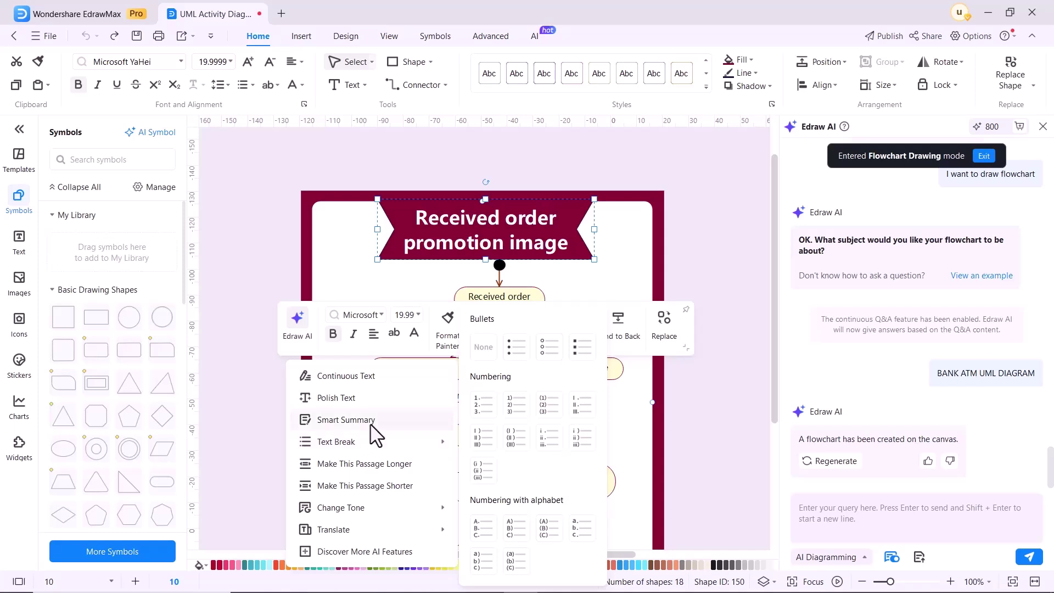
{"action": "key", "text": "ctrl+y"}
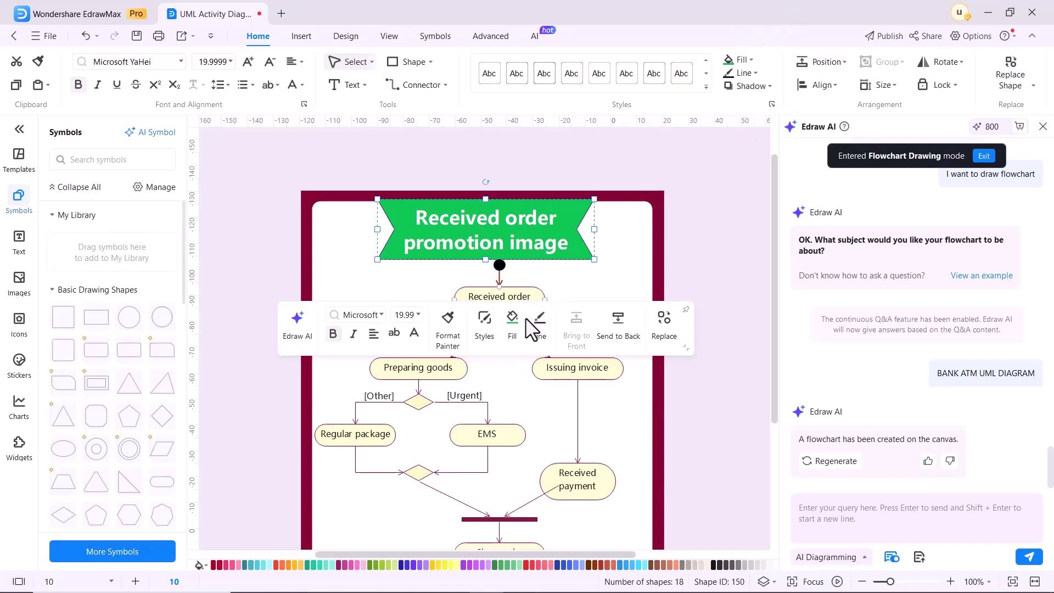
{"action": "scroll", "coordinate": [82, 291], "scroll_direction": "down", "scroll_amount": 10}
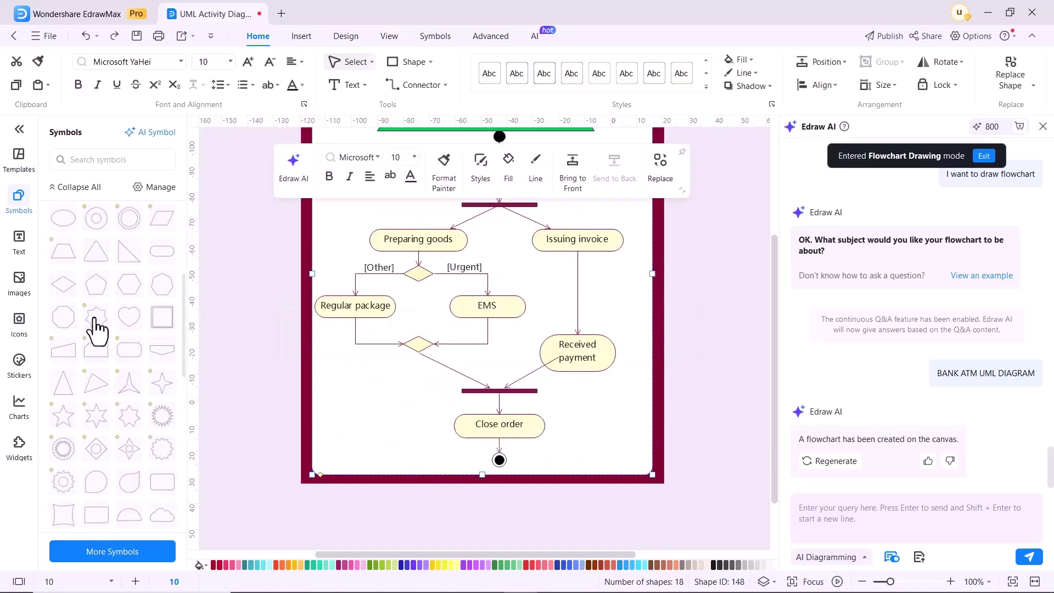
Browse the side panel's text layouts and stock images, ending on the icon library
{"action": "left_click", "coordinate": [19, 242]}
{"action": "scroll", "coordinate": [110, 343], "scroll_direction": "down", "scroll_amount": 3}
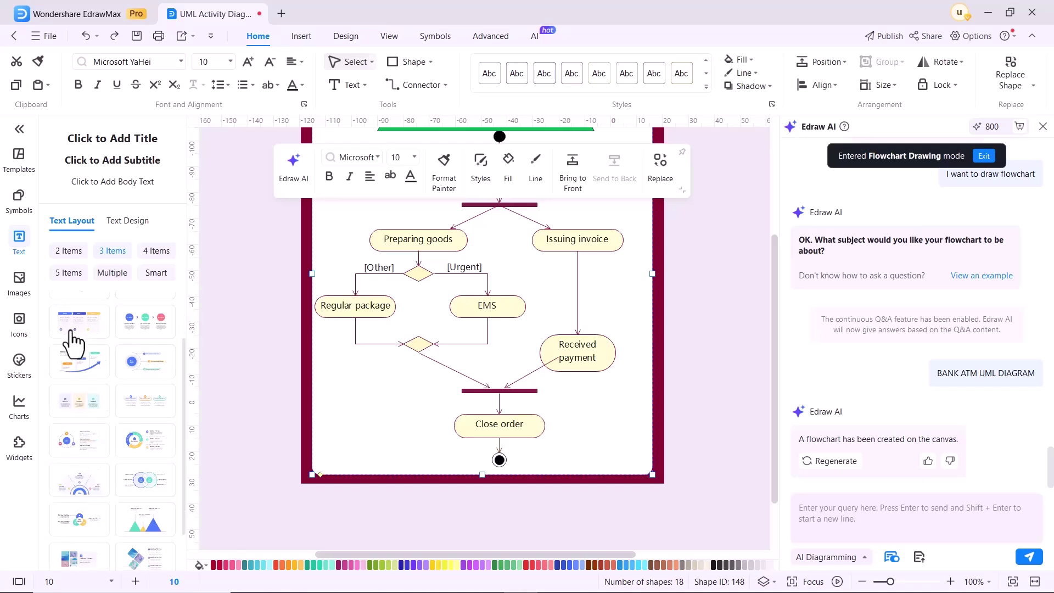
{"action": "scroll", "coordinate": [105, 379], "scroll_direction": "down", "scroll_amount": 1}
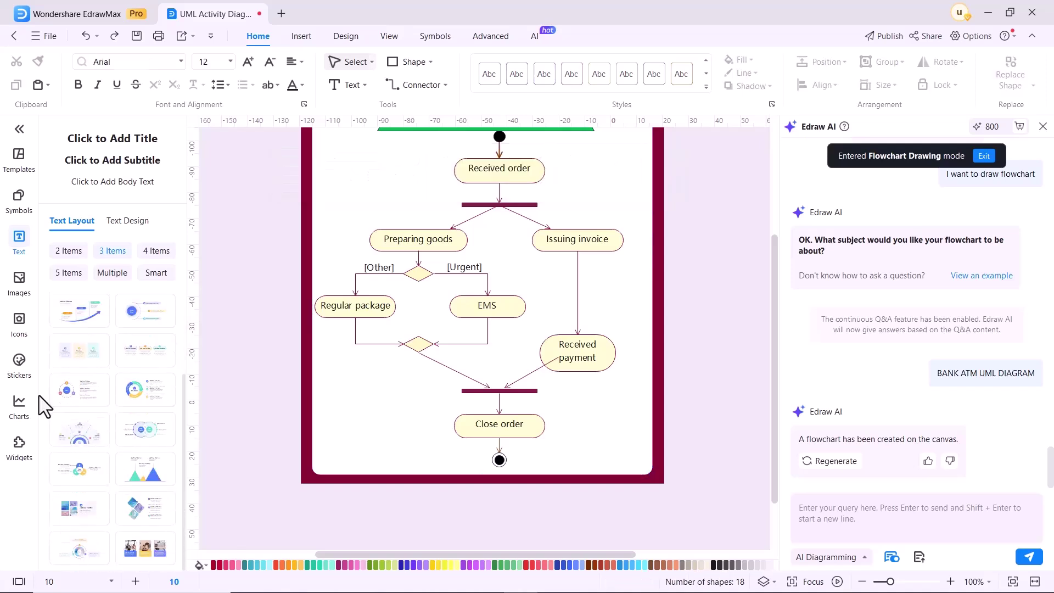
{"action": "left_click", "coordinate": [16, 291]}
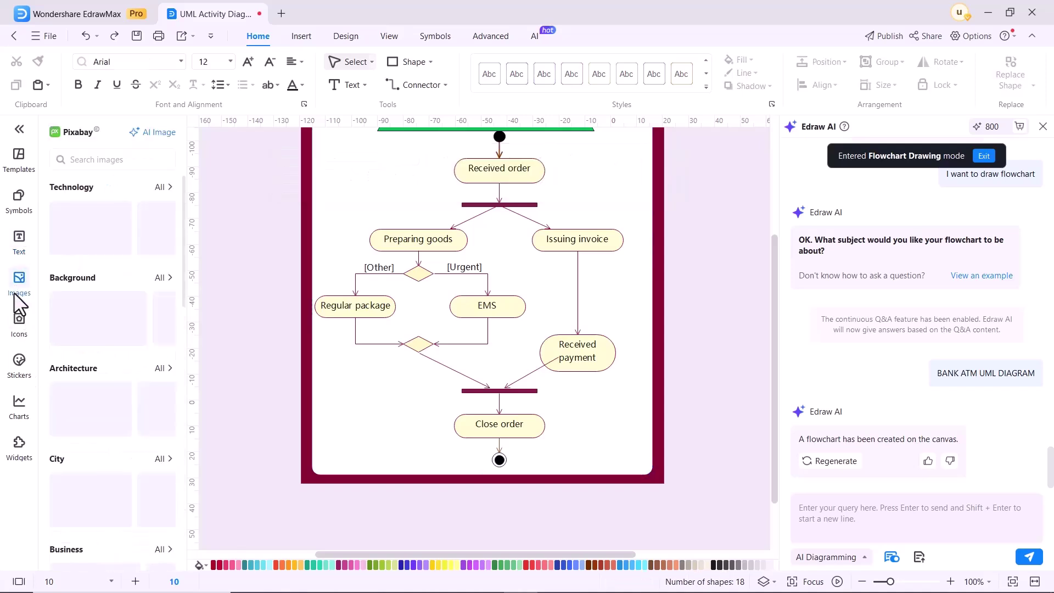
{"action": "left_click", "coordinate": [19, 329]}
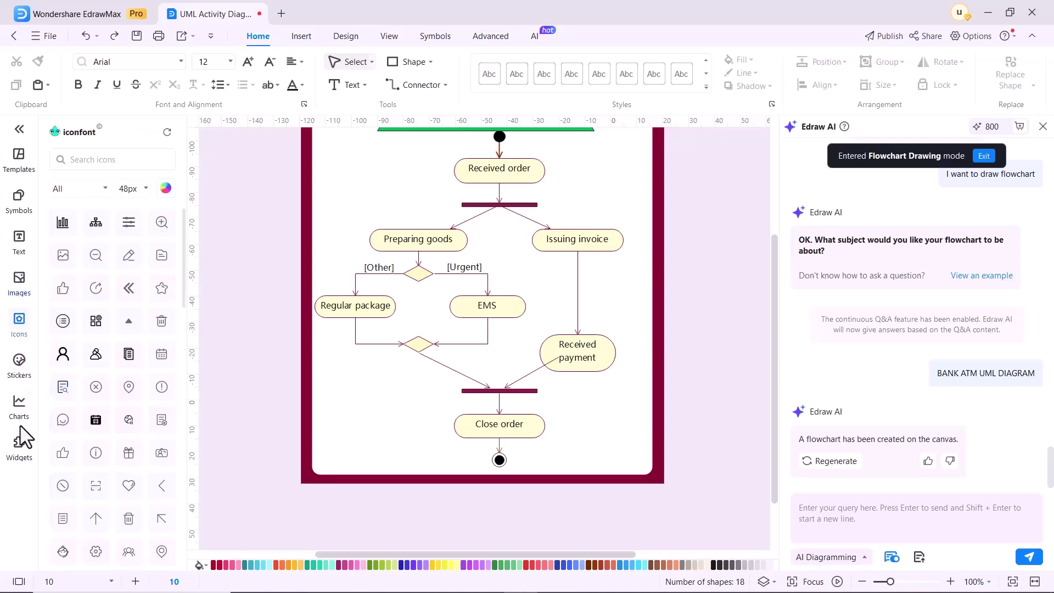
Select and deselect the diagram's white background, then bring up the Insert commands
{"action": "scroll", "coordinate": [266, 357], "scroll_direction": "up", "scroll_amount": 2}
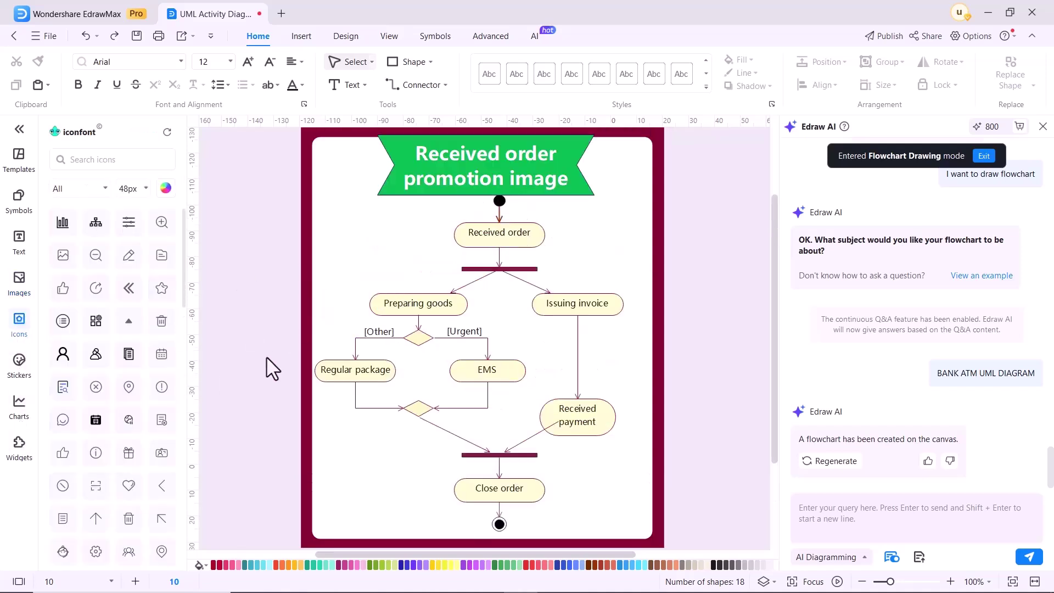
{"action": "left_click", "coordinate": [383, 284]}
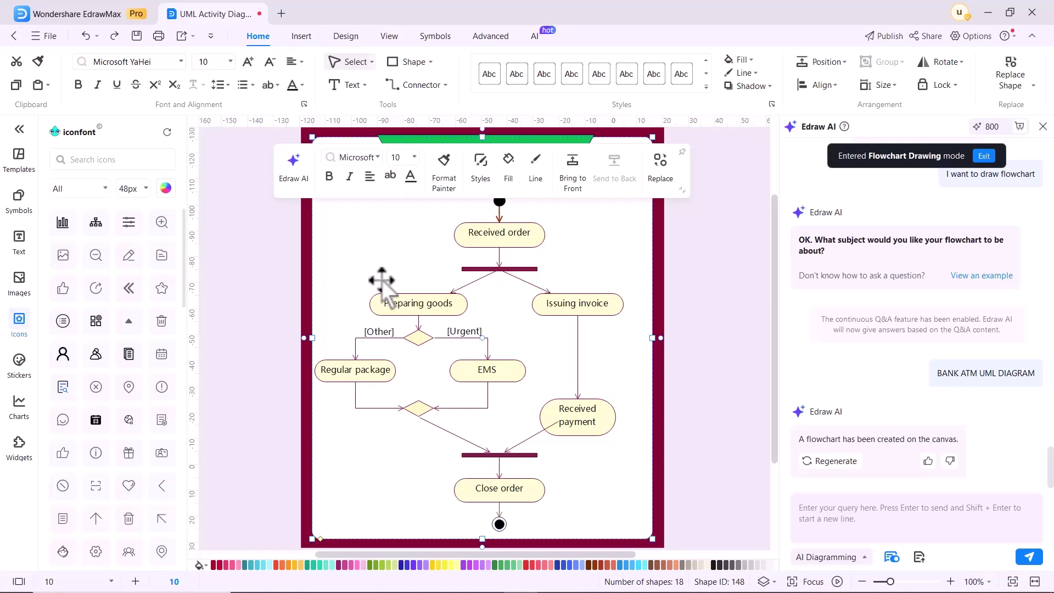
{"action": "left_click", "coordinate": [737, 19]}
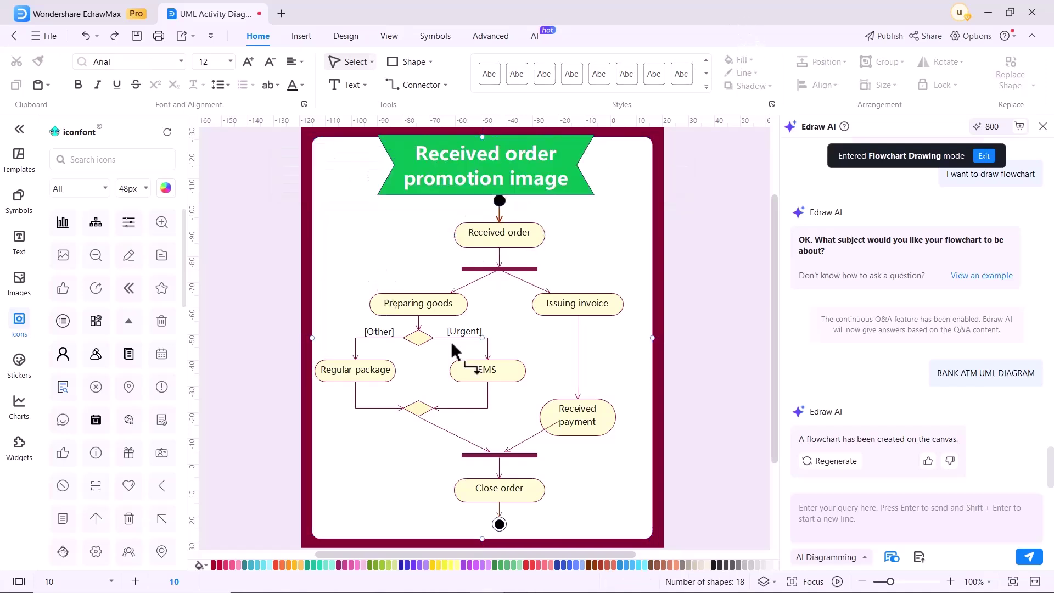
{"action": "left_click", "coordinate": [459, 381]}
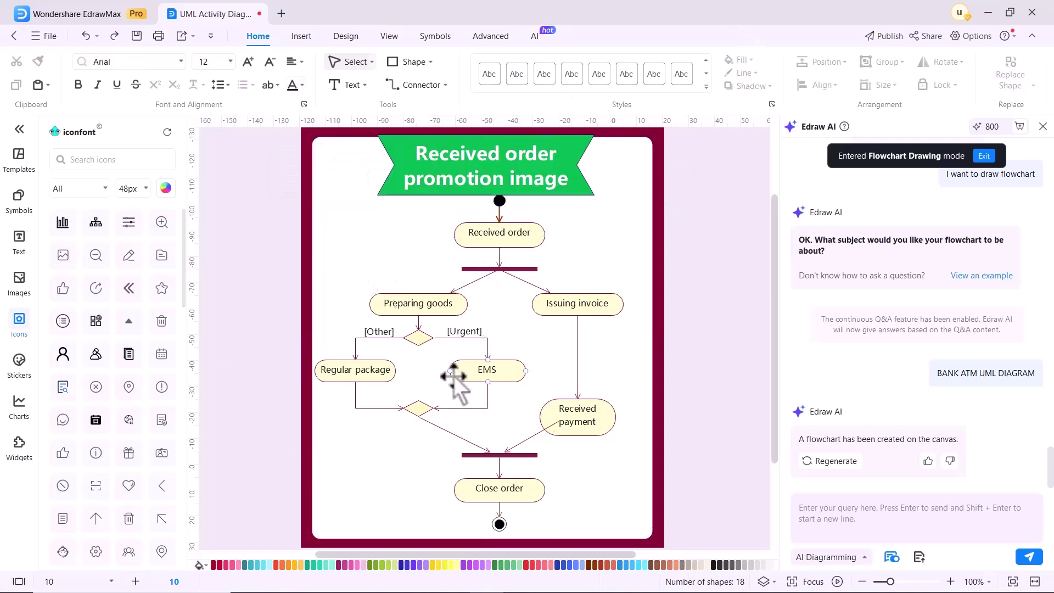
{"action": "left_click", "coordinate": [307, 38]}
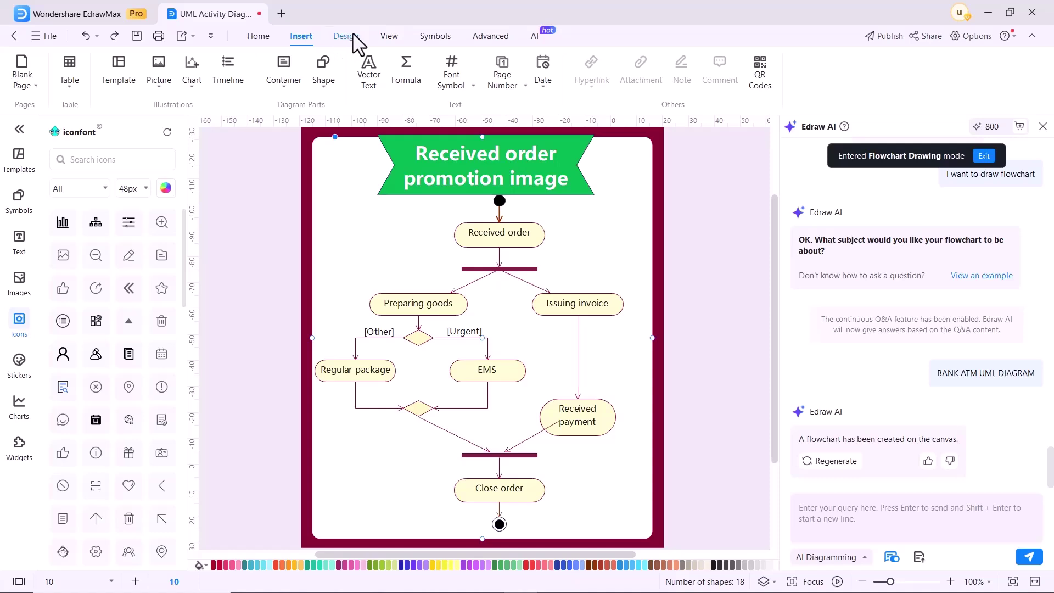
Try One Click Beautify styles on the diagram, including the Simple Line look
{"action": "left_click", "coordinate": [353, 40]}
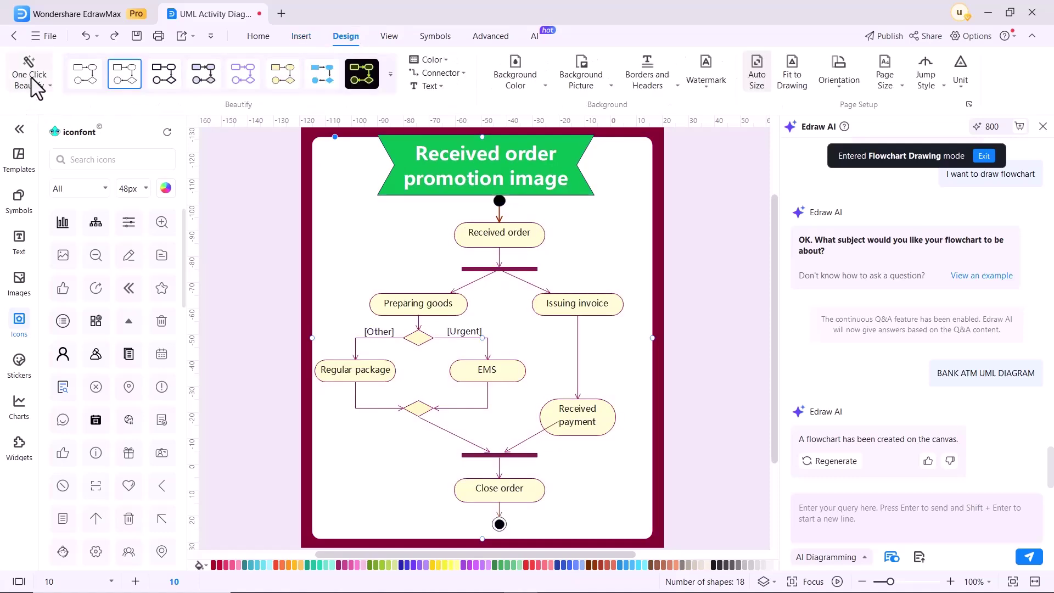
{"action": "left_click", "coordinate": [49, 86]}
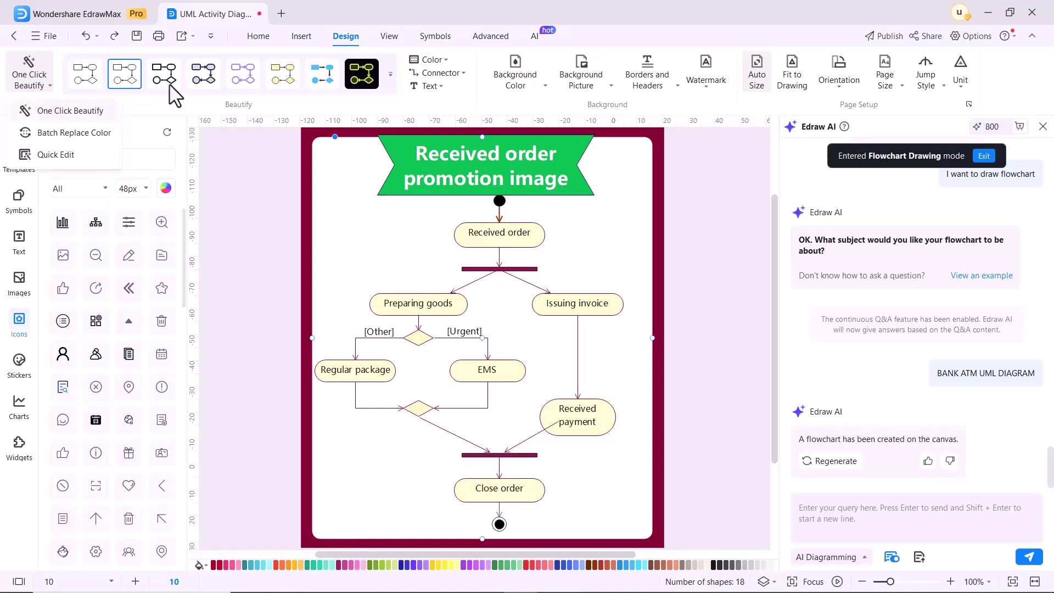
{"action": "left_click", "coordinate": [202, 80]}
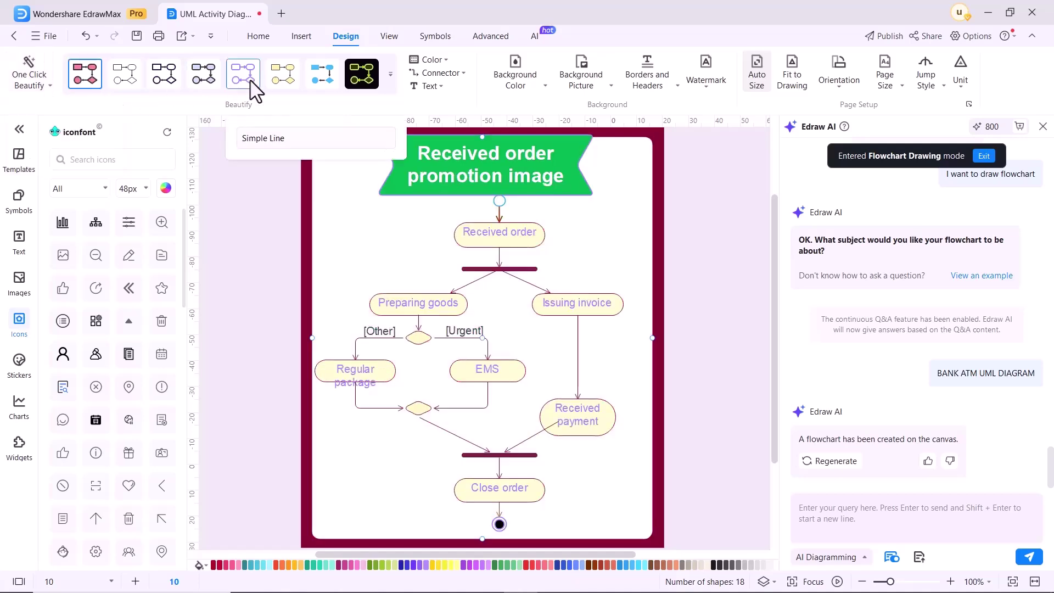
{"action": "left_click", "coordinate": [243, 77]}
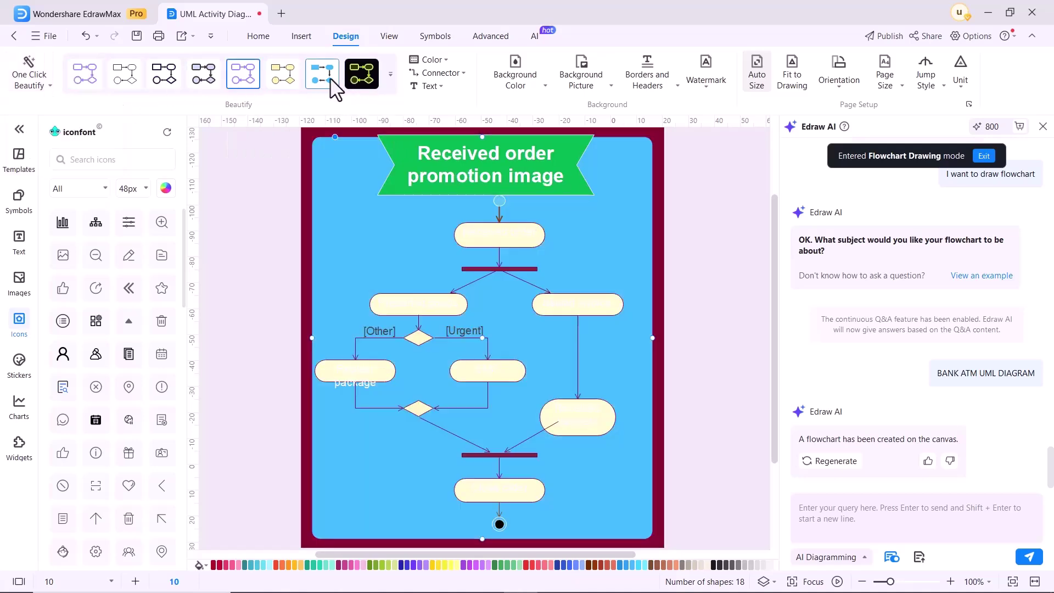
Apply the light-blue beautify style and open the Batch Replace Color settings
{"action": "left_click", "coordinate": [189, 84]}
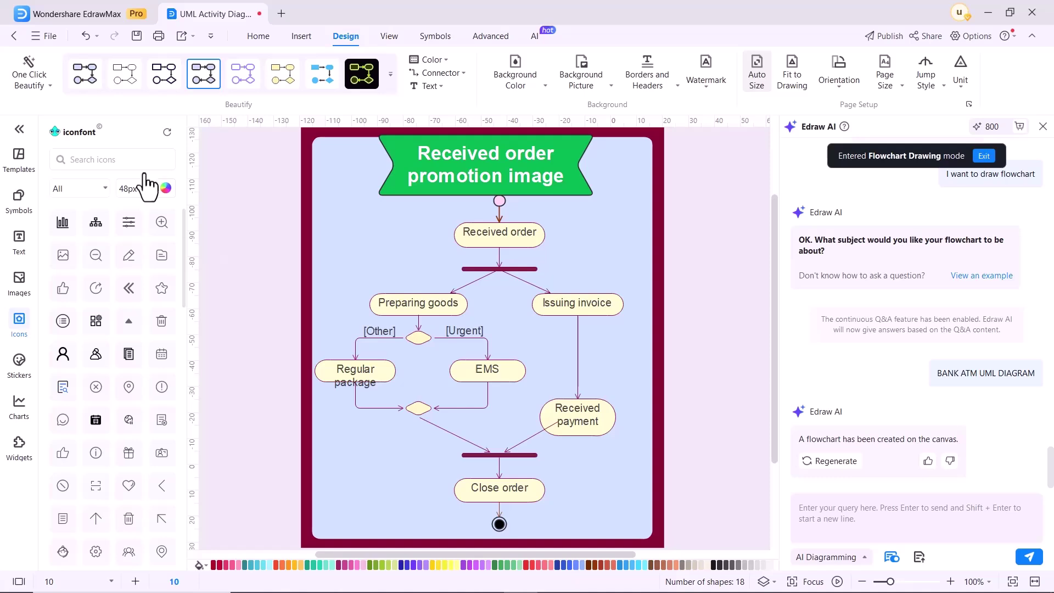
{"action": "left_click", "coordinate": [24, 71]}
{"action": "left_click", "coordinate": [74, 135]}
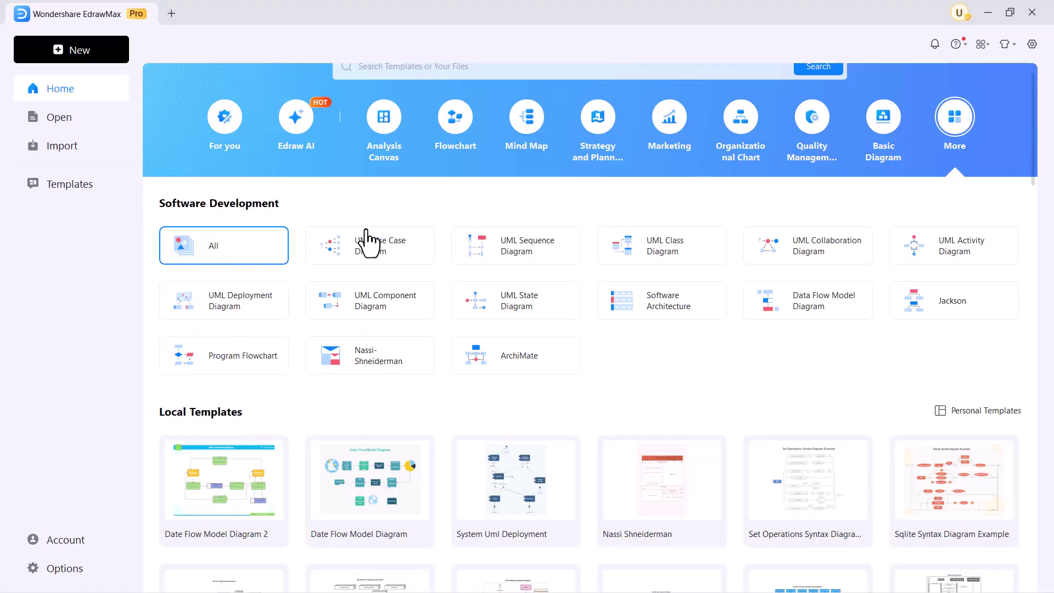
Pick UML Activity Diagram under Software Development and create a Blank Drawing, Drawing2
{"action": "left_click", "coordinate": [366, 259]}
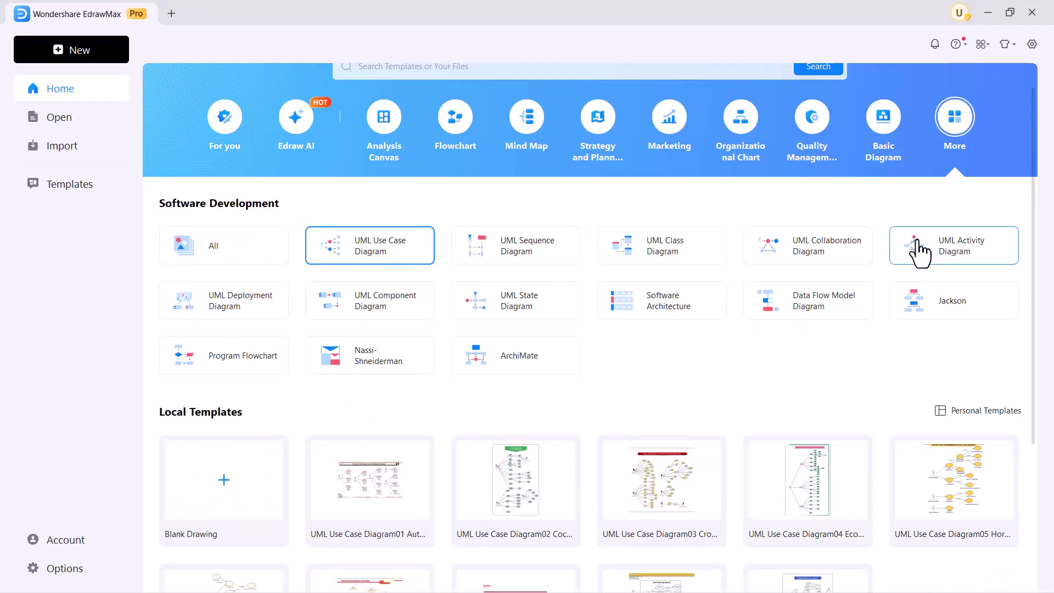
{"action": "left_click", "coordinate": [920, 252]}
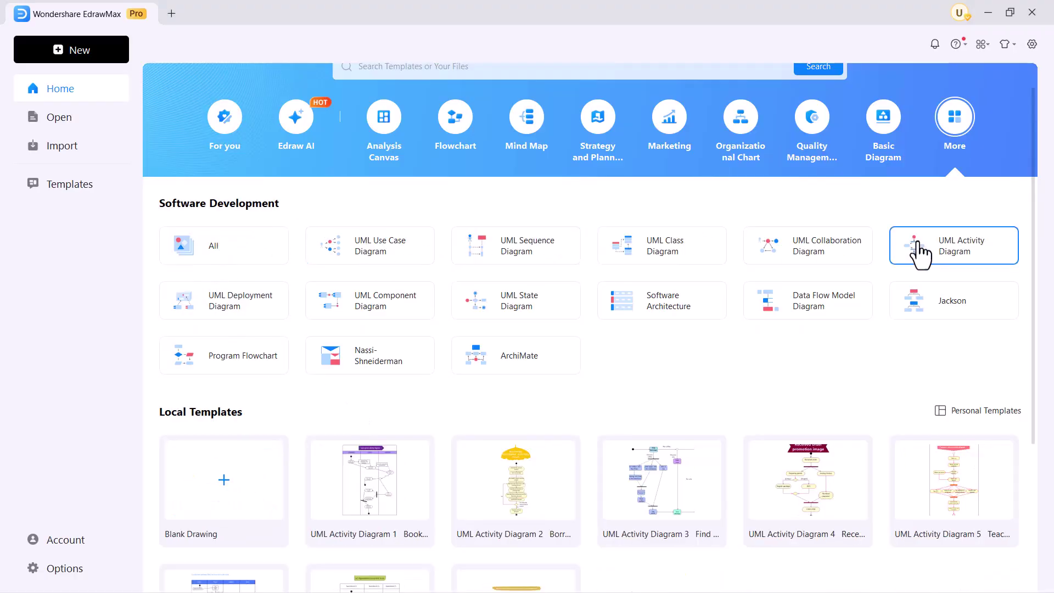
{"action": "left_click", "coordinate": [282, 501]}
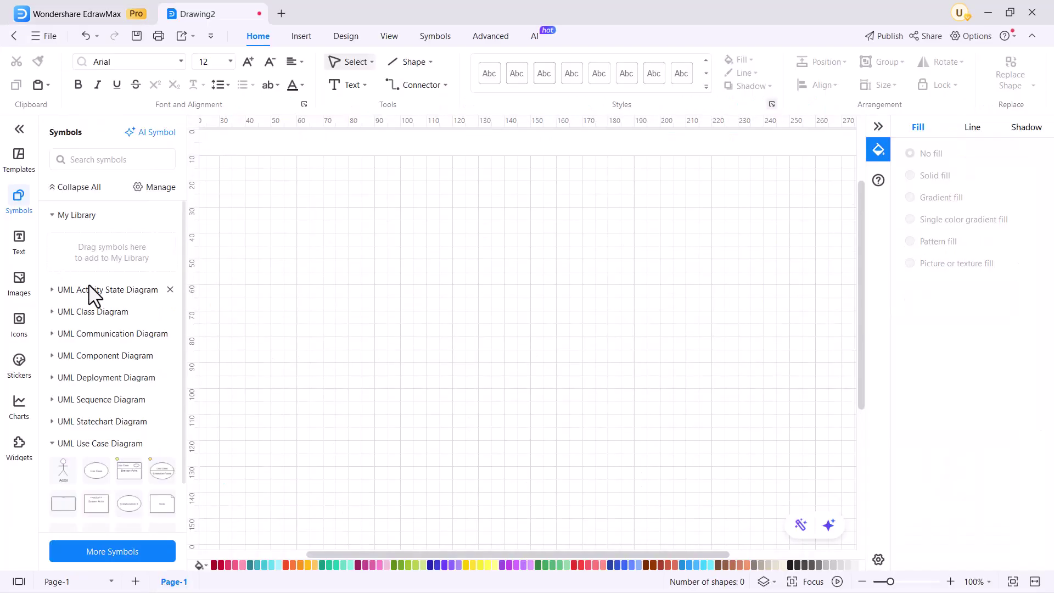
Expand the UML Activity State Diagram symbols and turn off the canvas gridlines
{"action": "scroll", "coordinate": [101, 297], "scroll_direction": "down", "scroll_amount": 1}
{"action": "scroll", "coordinate": [101, 297], "scroll_direction": "down", "scroll_amount": 1}
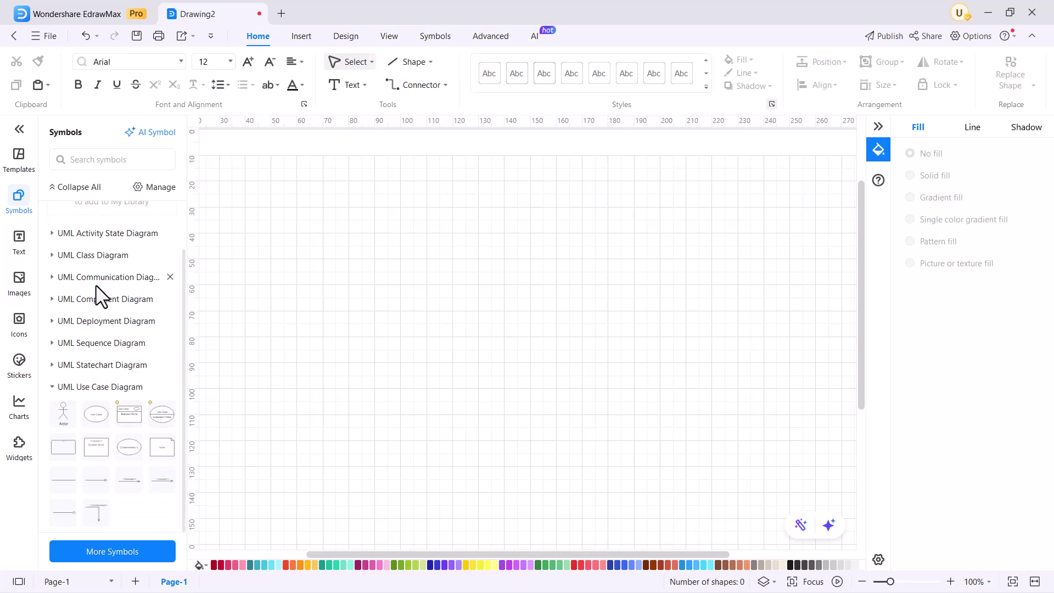
{"action": "scroll", "coordinate": [94, 291], "scroll_direction": "up", "scroll_amount": 3}
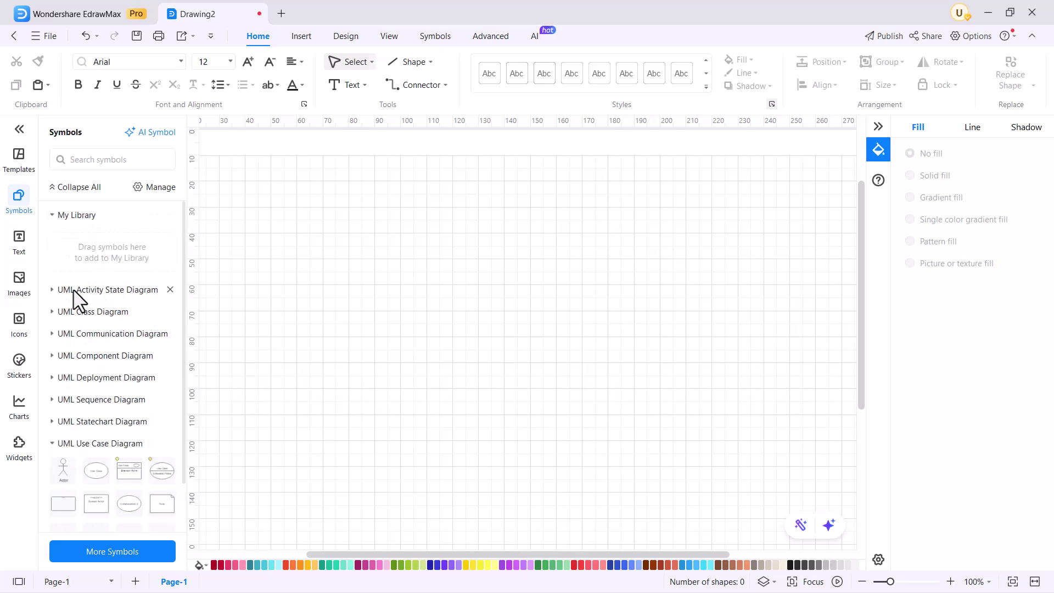
{"action": "left_click", "coordinate": [51, 294]}
{"action": "scroll", "coordinate": [63, 308], "scroll_direction": "down", "scroll_amount": 1}
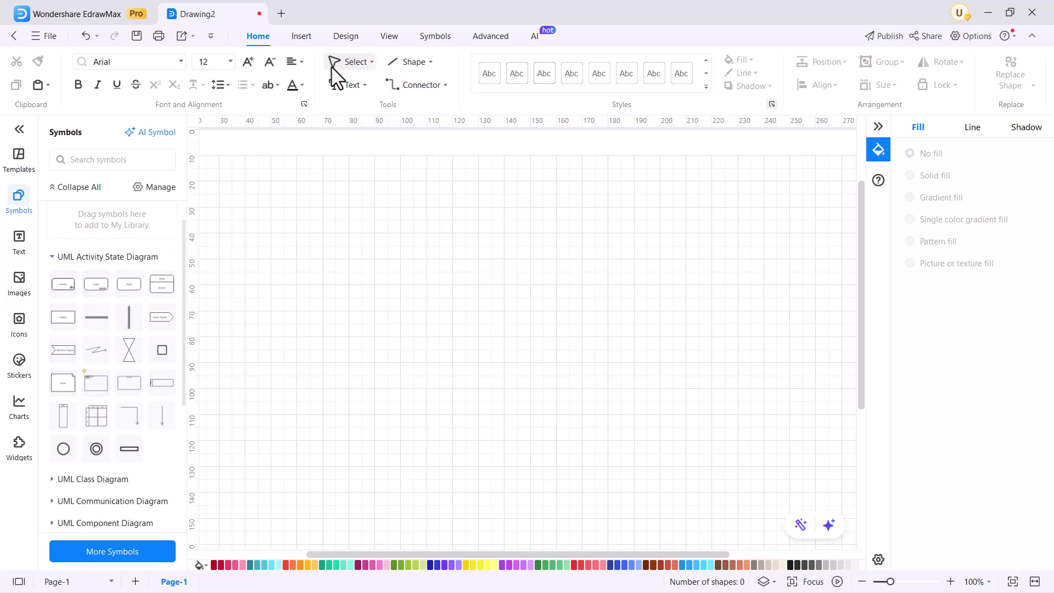
{"action": "left_click", "coordinate": [398, 37]}
{"action": "left_click", "coordinate": [233, 86]}
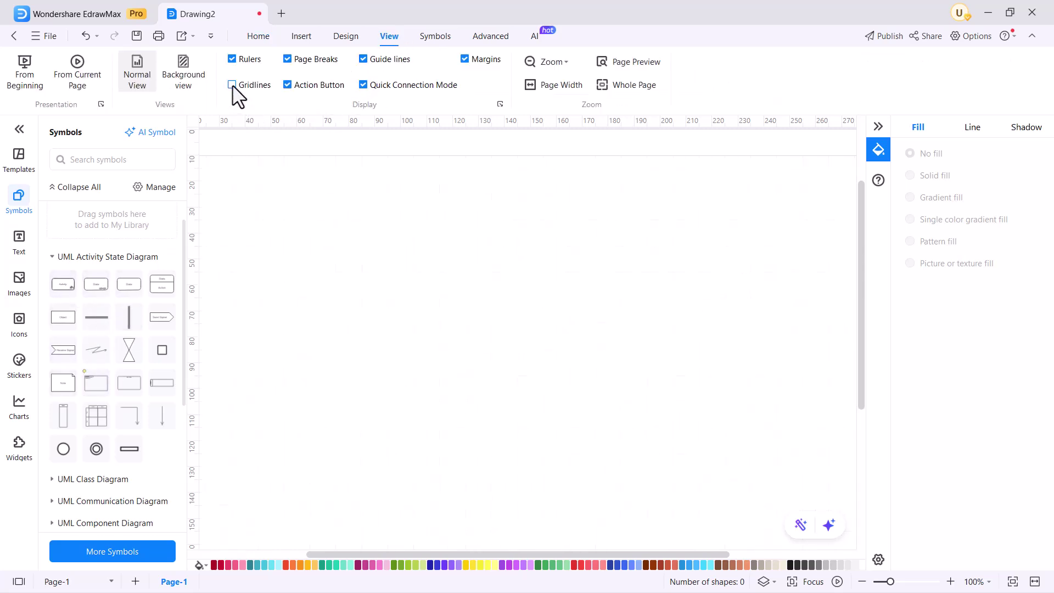
Place an initial node circle at upper left with a State shape beside it, then edit its label
{"action": "left_click", "coordinate": [63, 449]}
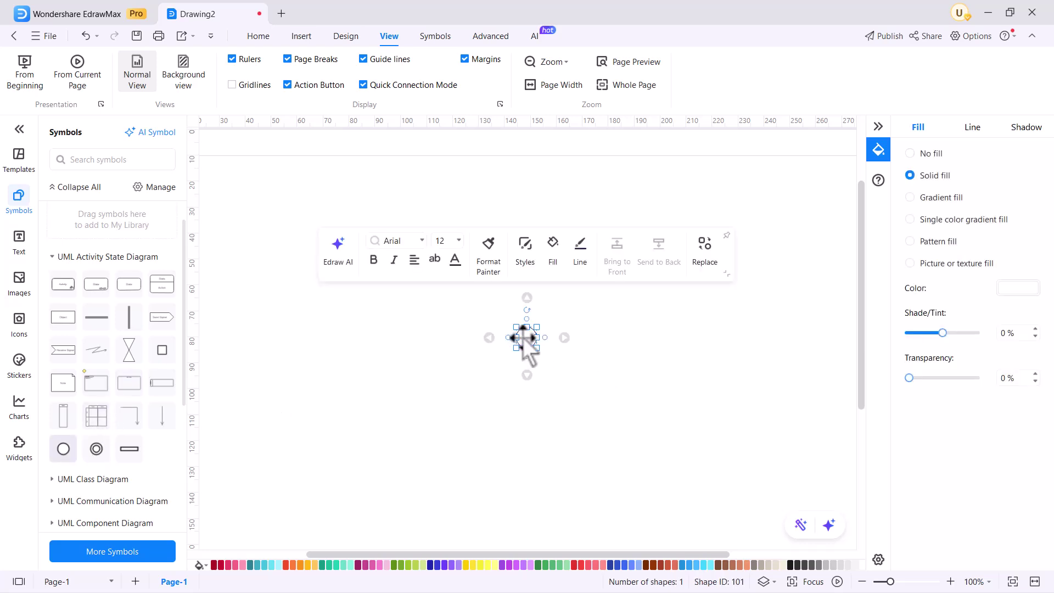
{"action": "left_click_drag", "start_coordinate": [526, 337], "coordinate": [252, 199]}
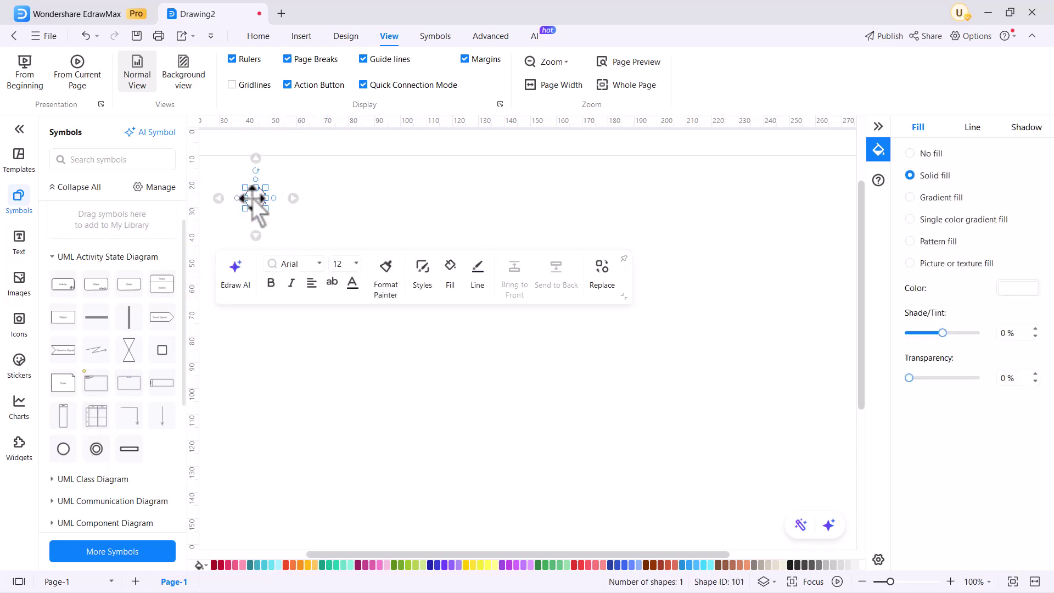
{"action": "left_click", "coordinate": [346, 236]}
{"action": "left_click", "coordinate": [129, 293]}
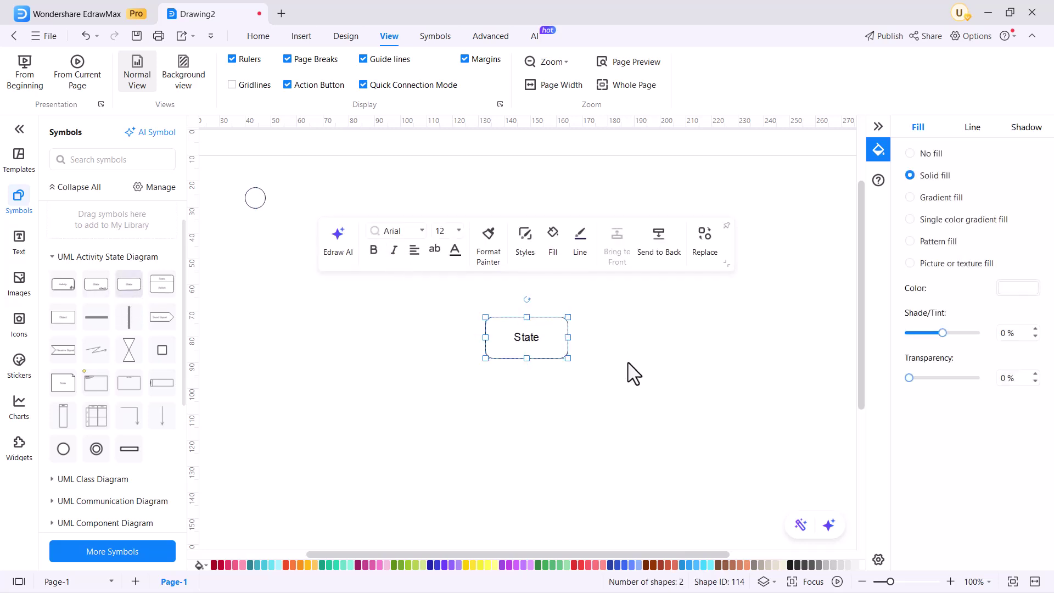
{"action": "left_click_drag", "start_coordinate": [531, 342], "coordinate": [367, 204]}
{"action": "double_click", "coordinate": [360, 199]}
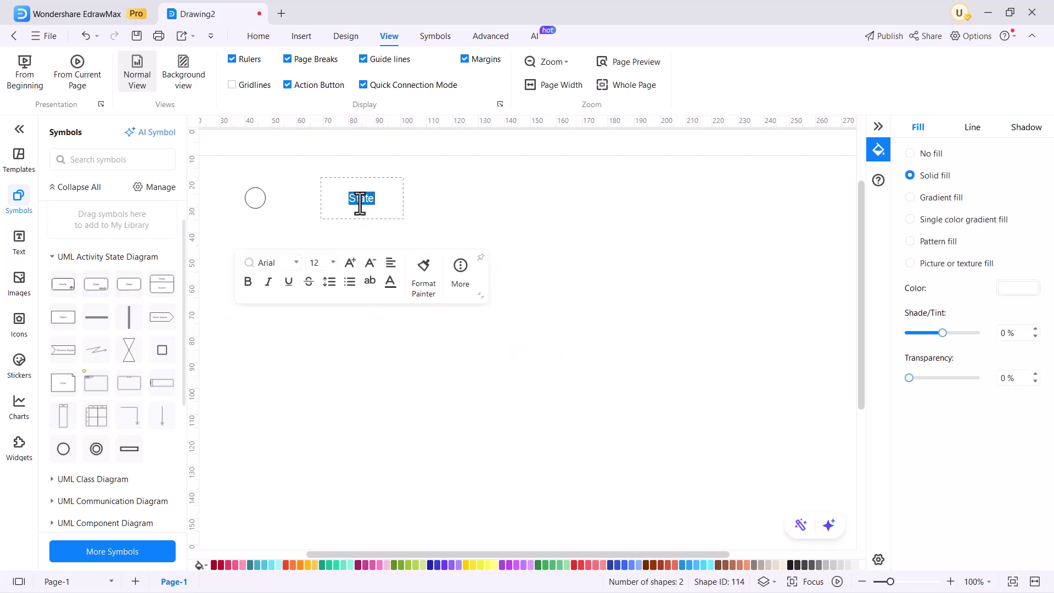